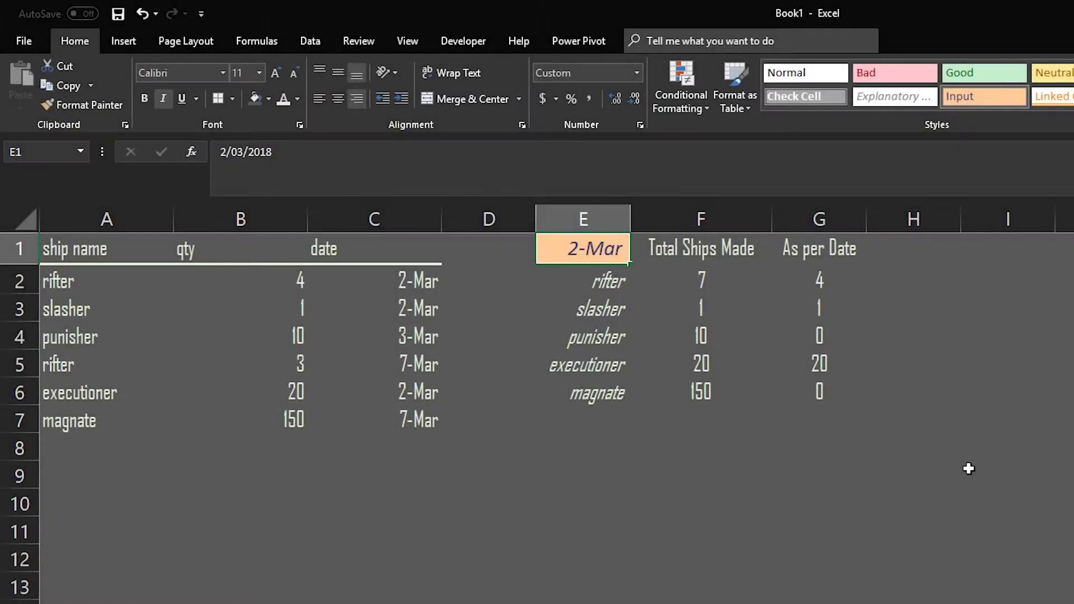
Step: Enter 4/3 in E1 so it shows 4-Mar, and return to E1
{"action": "type", "text": "4/"}
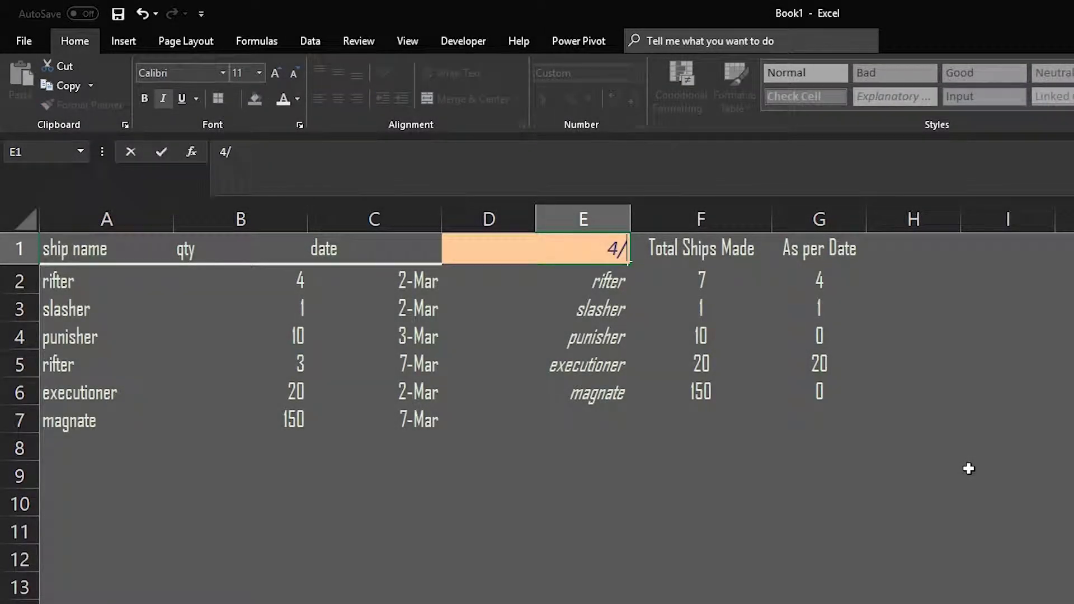
{"action": "type", "text": "3"}
{"action": "key", "text": "Return"}
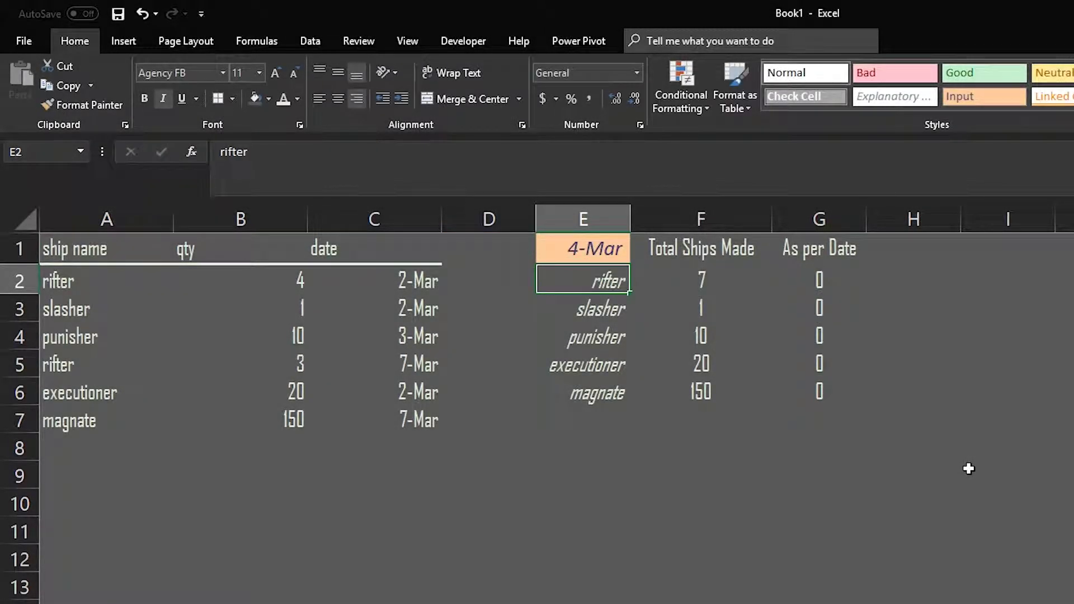
{"action": "key", "text": "Up"}
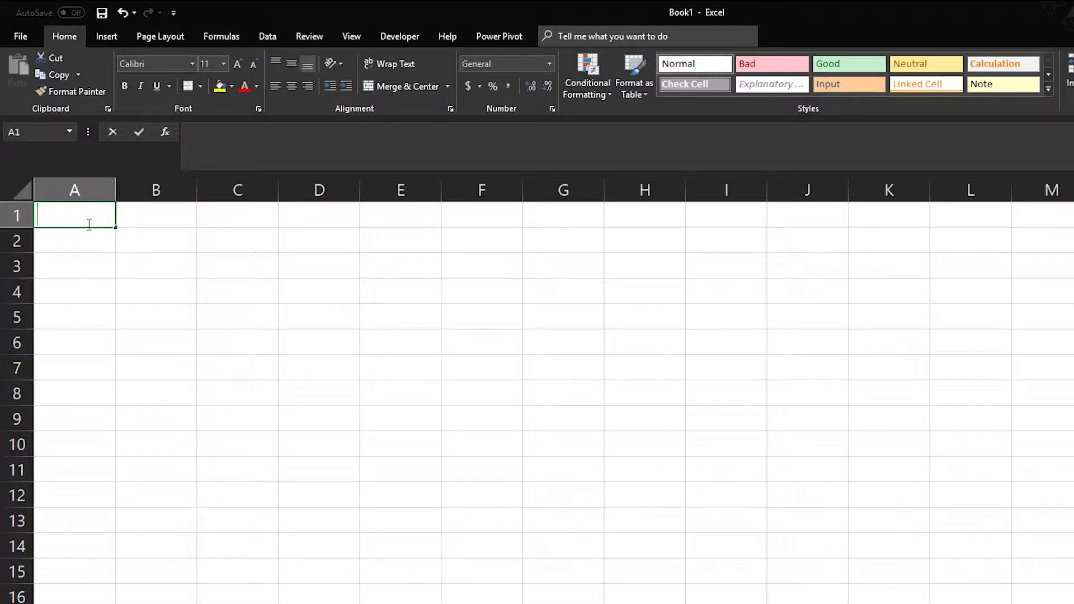
Step: Put the header 'ship name' in A1, replacing a mistyped entry
{"action": "type", "text": "item"}
{"action": "key", "text": "BackSpace"}
{"action": "key", "text": "BackSpace"}
{"action": "key", "text": "BackSpace"}
{"action": "key", "text": "BackSpace"}
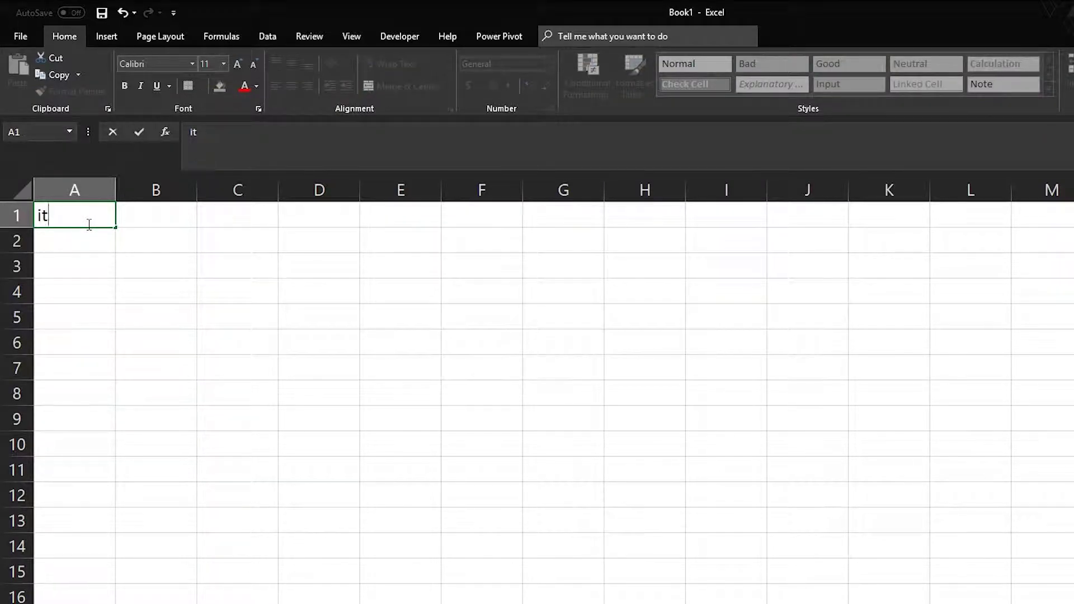
{"action": "type", "text": "ship name"}
{"action": "key", "text": "Tab"}
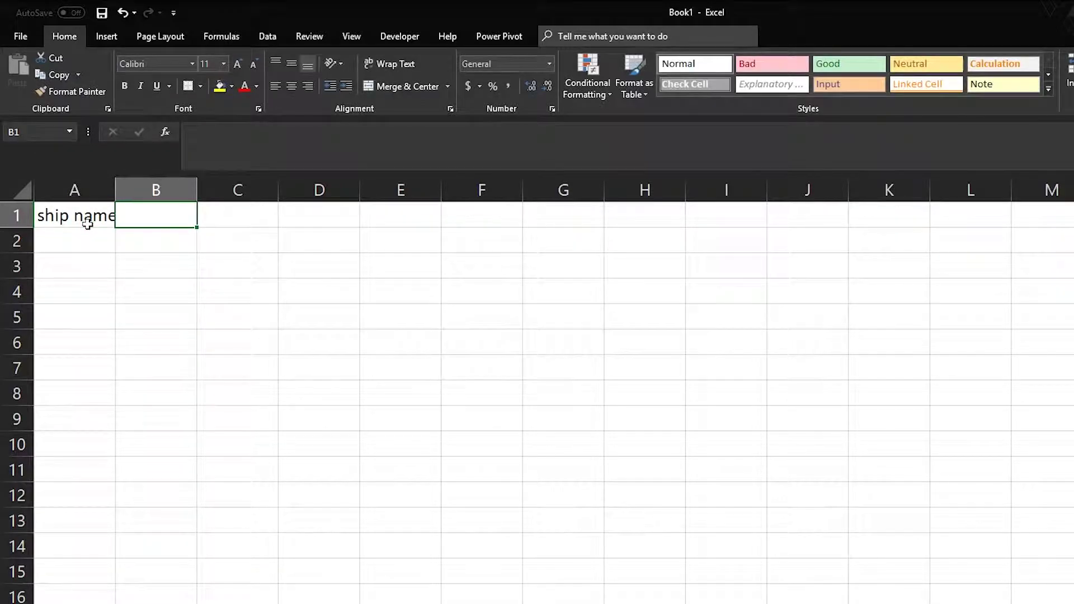
Step: Add the headers 'qty' in B1 and 'date' in C1
{"action": "type", "text": "p"}
{"action": "key", "text": "BackSpace"}
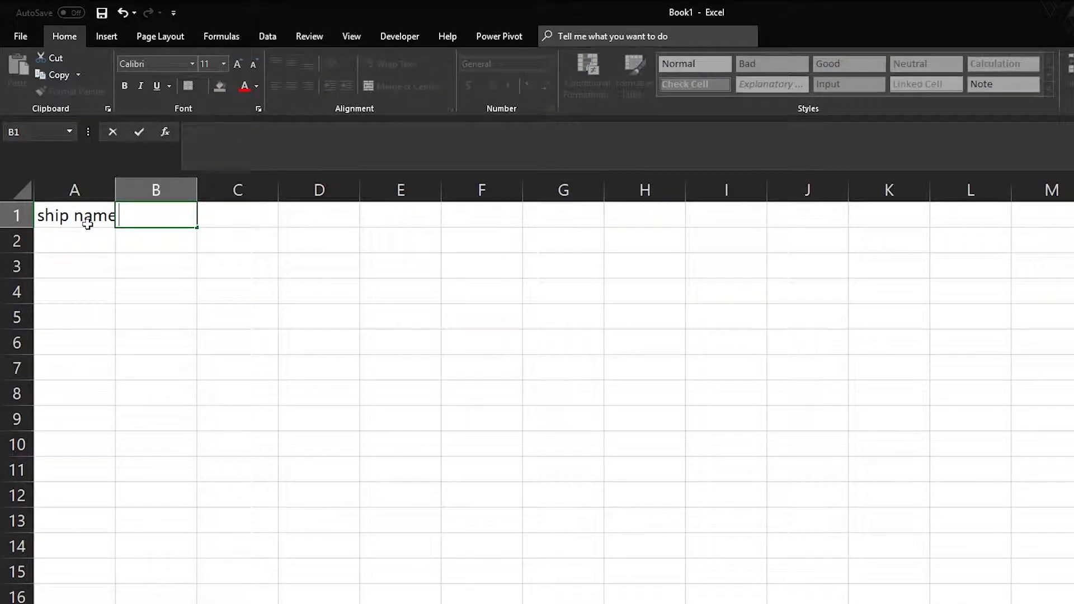
{"action": "type", "text": "p"}
{"action": "key", "text": "BackSpace"}
{"action": "type", "text": "qty"}
{"action": "key", "text": "Tab"}
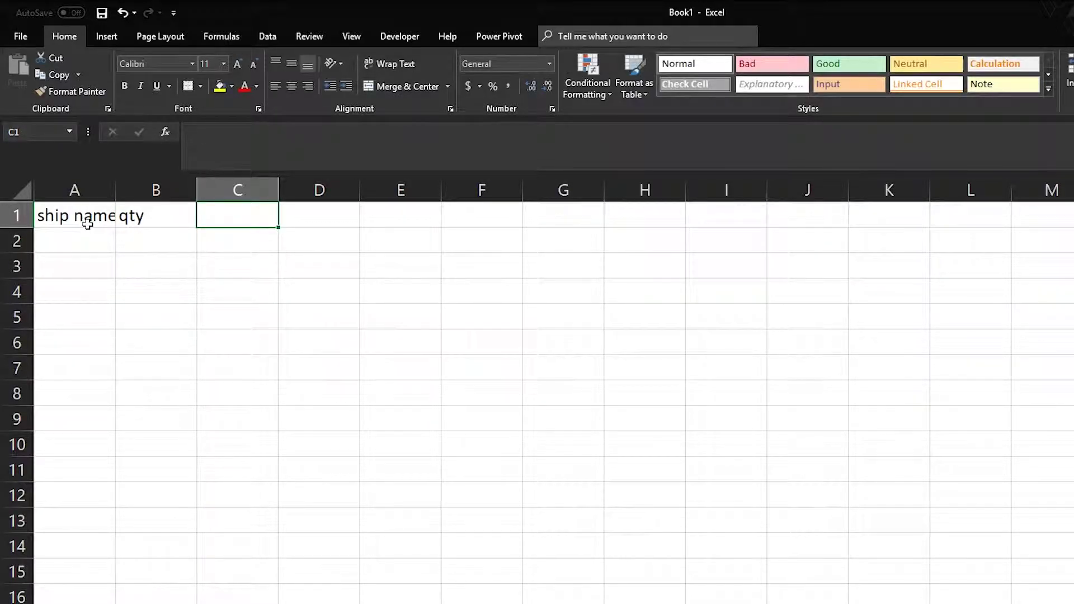
{"action": "type", "text": "date"}
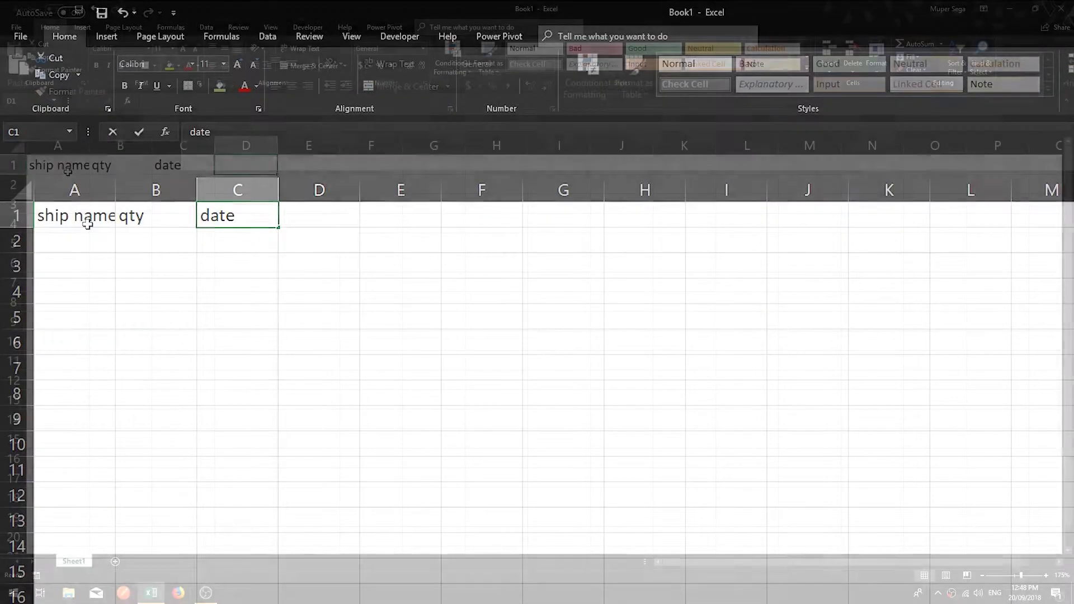
{"action": "key", "text": "Tab"}
{"action": "left_click_drag", "start_coordinate": [70, 170], "coordinate": [121, 204]}
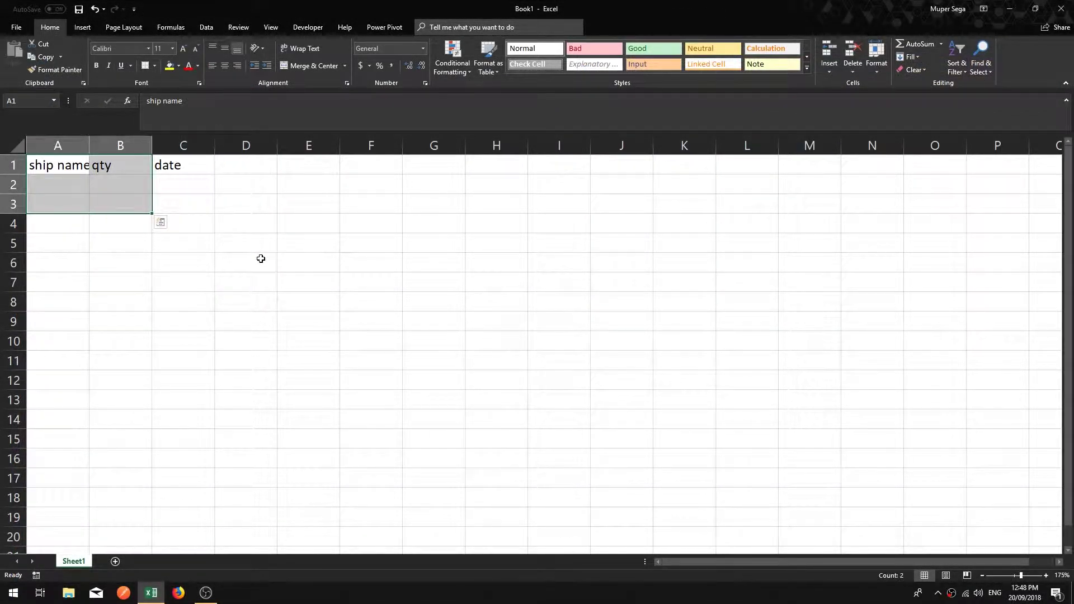
Step: Widen columns A to C together, then select the whole sheet for a fill colour
{"action": "left_click", "coordinate": [261, 259]}
{"action": "left_click_drag", "start_coordinate": [57, 145], "coordinate": [116, 144]}
{"action": "left_click", "coordinate": [231, 243]}
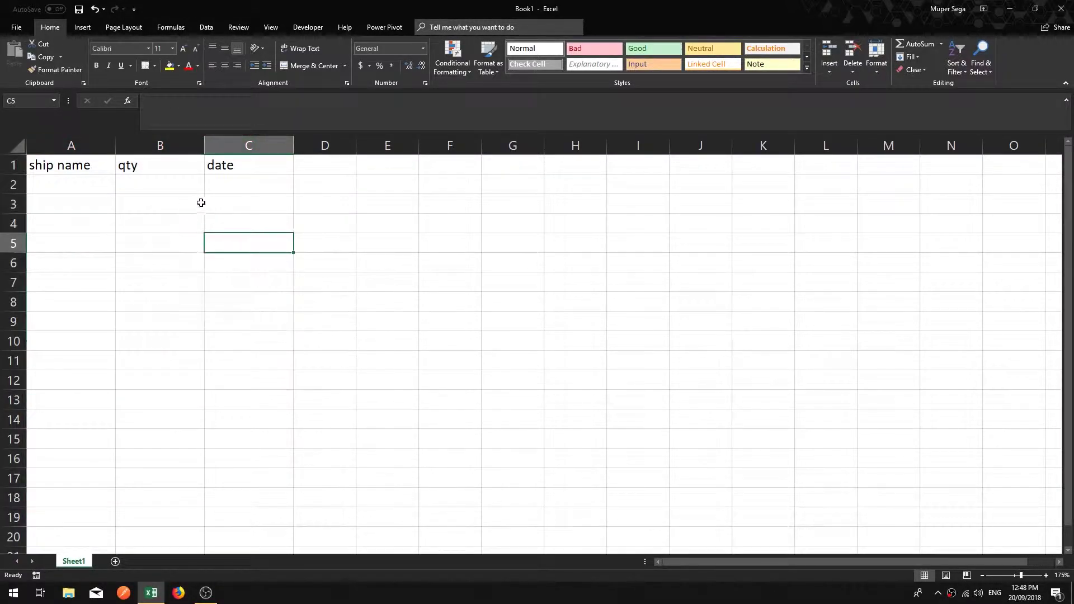
{"action": "left_click_drag", "start_coordinate": [205, 203], "coordinate": [224, 224]}
{"action": "left_click", "coordinate": [16, 147]}
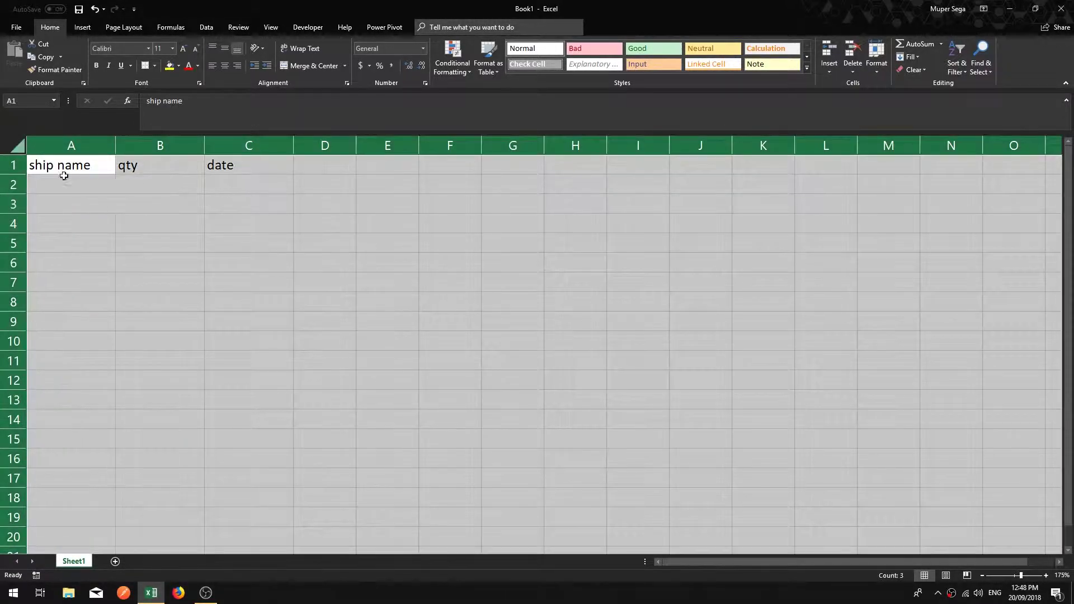
{"action": "left_click", "coordinate": [179, 66]}
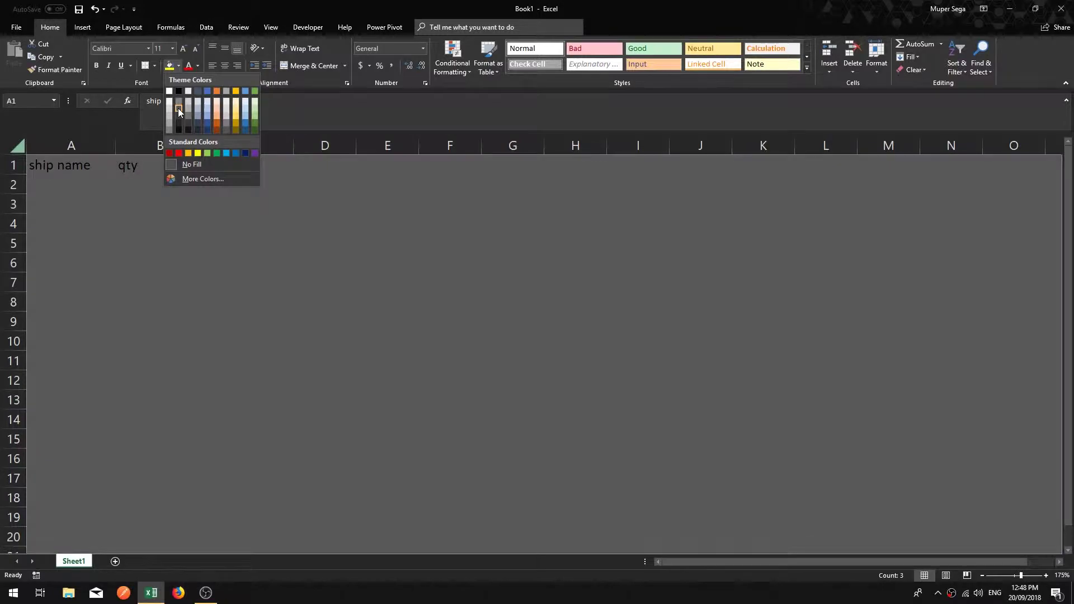
Step: Fill the whole sheet dark grey and set its font to Agency FB
{"action": "left_click", "coordinate": [178, 108]}
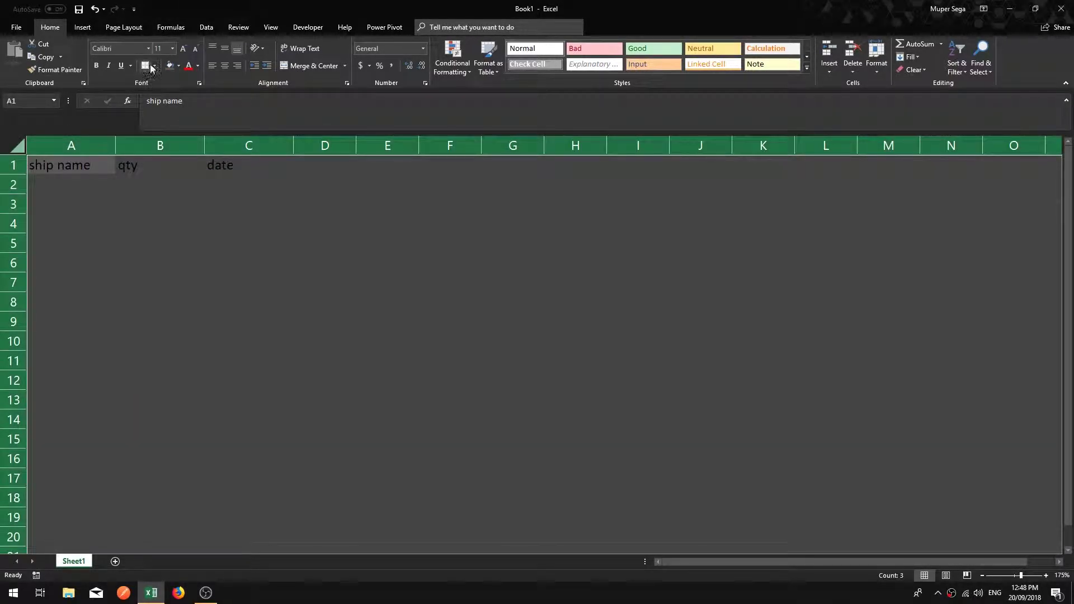
{"action": "left_click", "coordinate": [149, 48]}
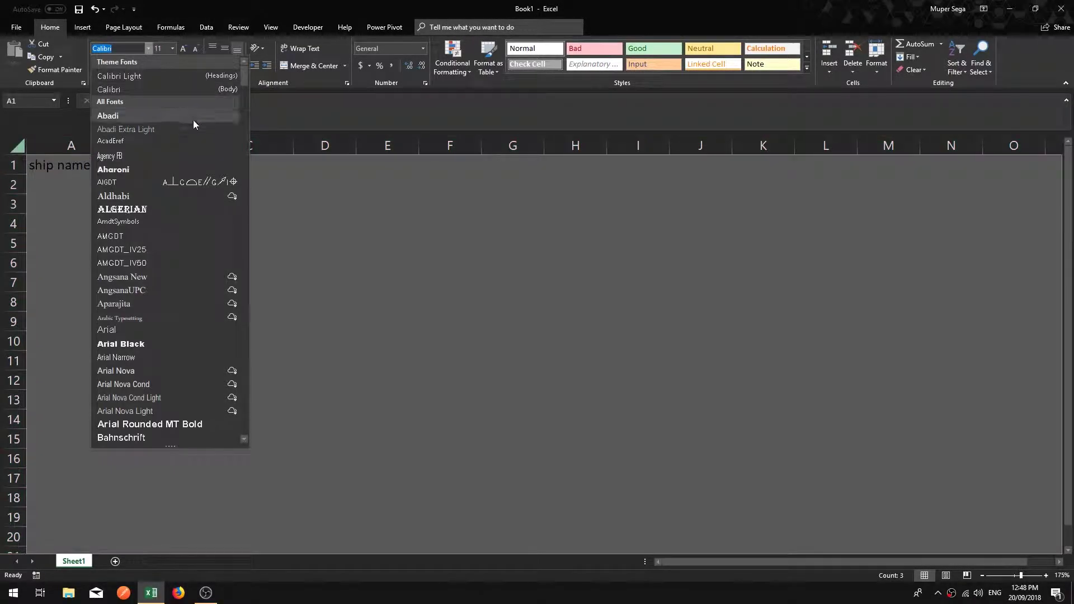
{"action": "left_click", "coordinate": [110, 155]}
Step: Select the header cells A1:C1
{"action": "left_click", "coordinate": [192, 281]}
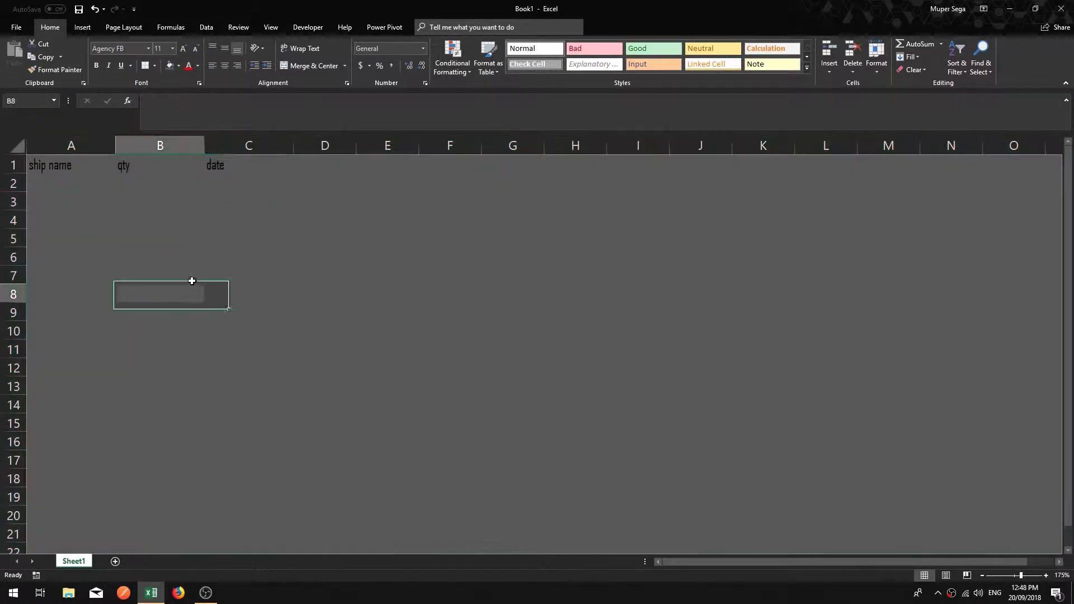
{"action": "left_click_drag", "start_coordinate": [43, 163], "coordinate": [74, 163]}
{"action": "left_click", "coordinate": [254, 235]}
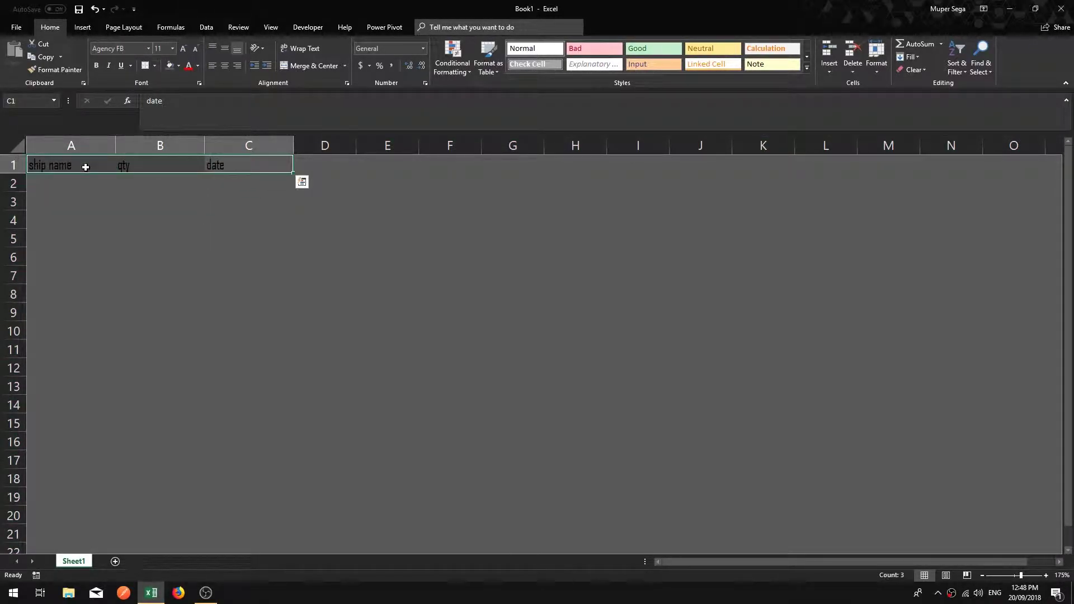
{"action": "left_click", "coordinate": [199, 206]}
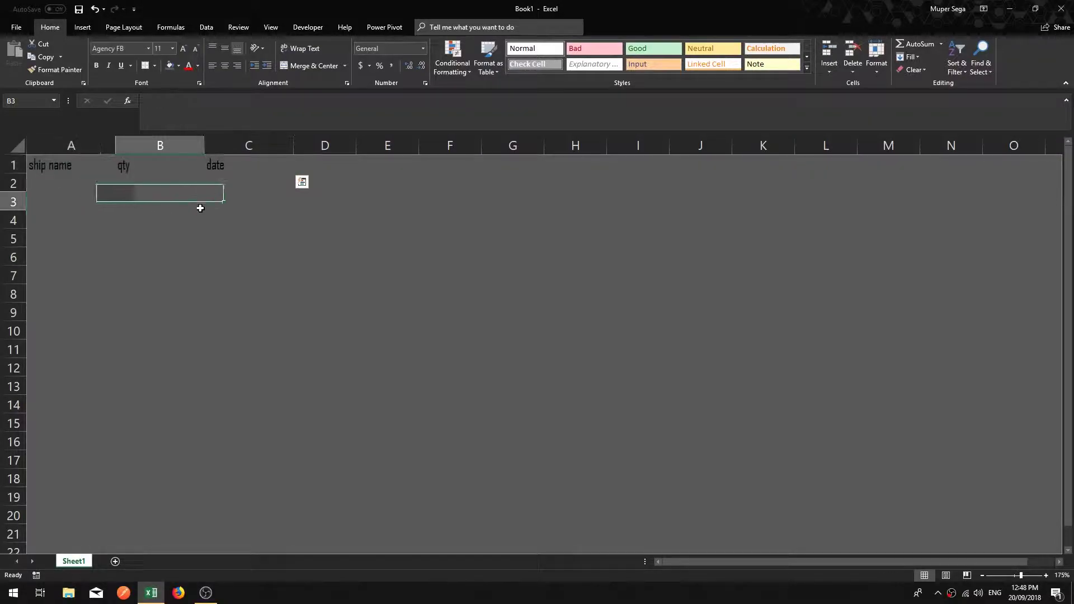
{"action": "left_click_drag", "start_coordinate": [73, 168], "coordinate": [242, 163]}
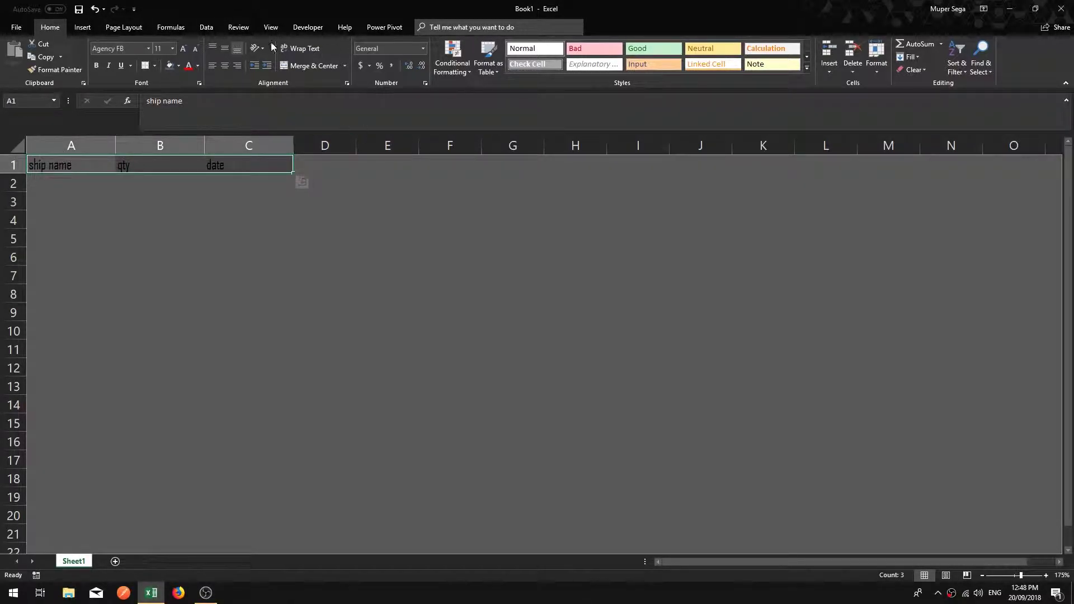
Step: Colour the A1:C1 header text Green, Lighter 80%, then reselect the header row
{"action": "left_click", "coordinate": [197, 66]}
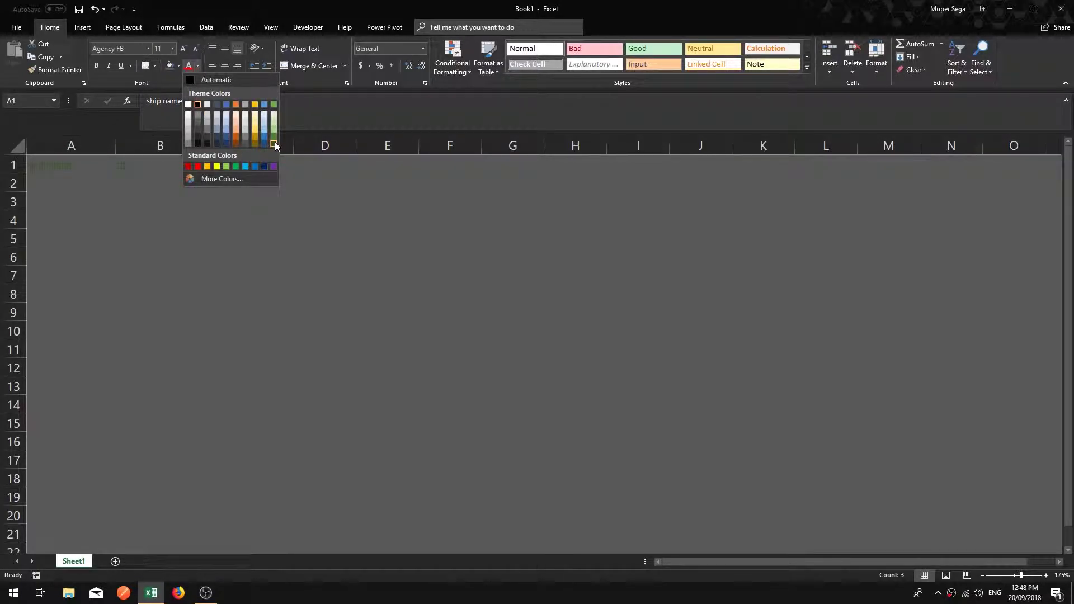
{"action": "left_click", "coordinate": [273, 113]}
{"action": "left_click", "coordinate": [340, 259]}
{"action": "left_click_drag", "start_coordinate": [271, 171], "coordinate": [75, 168]}
Step: Give A1:C1 a light green bottom border through More Borders
{"action": "left_click", "coordinate": [154, 66]}
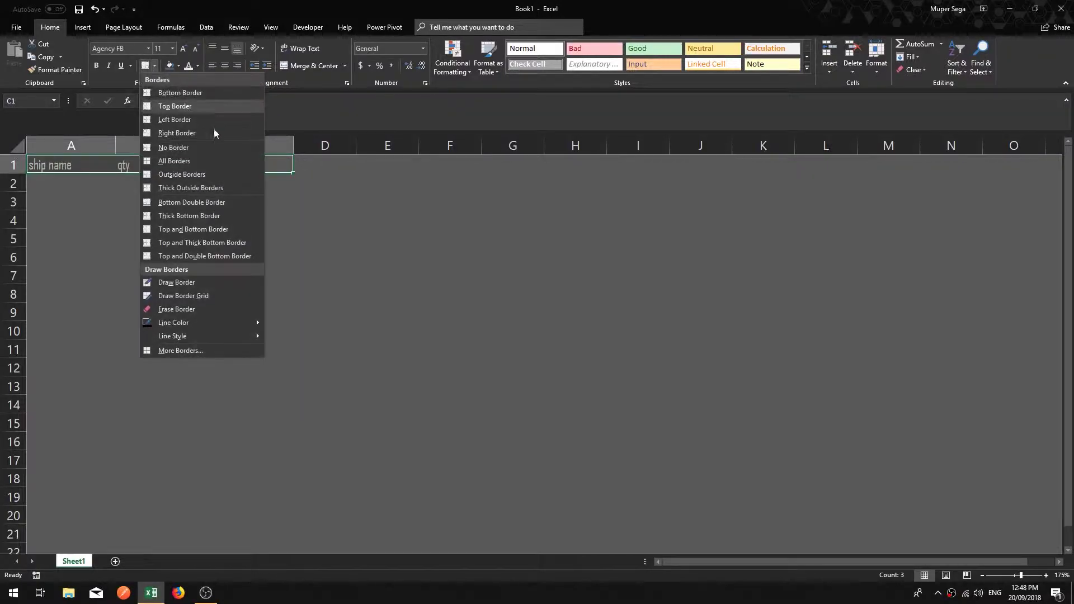
{"action": "left_click", "coordinate": [174, 350]}
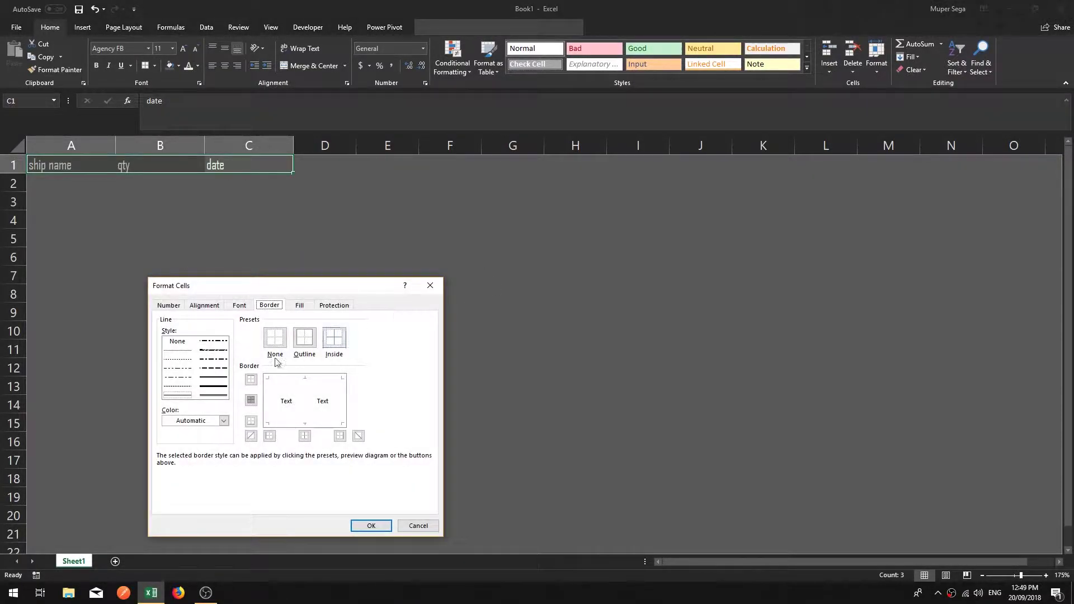
{"action": "left_click", "coordinate": [223, 420]}
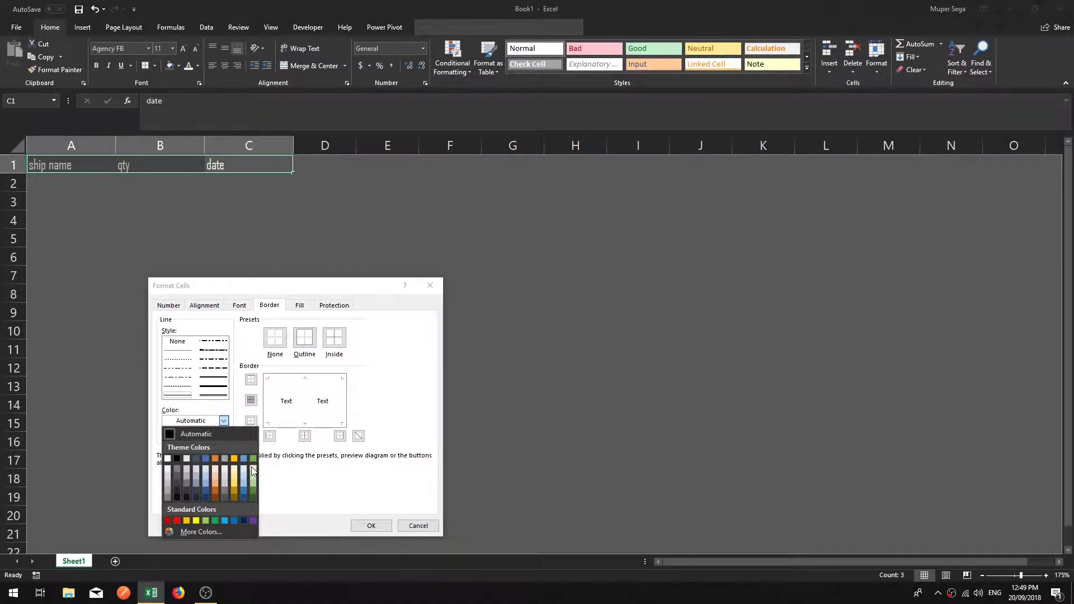
{"action": "left_click", "coordinate": [253, 469]}
{"action": "left_click", "coordinate": [313, 423]}
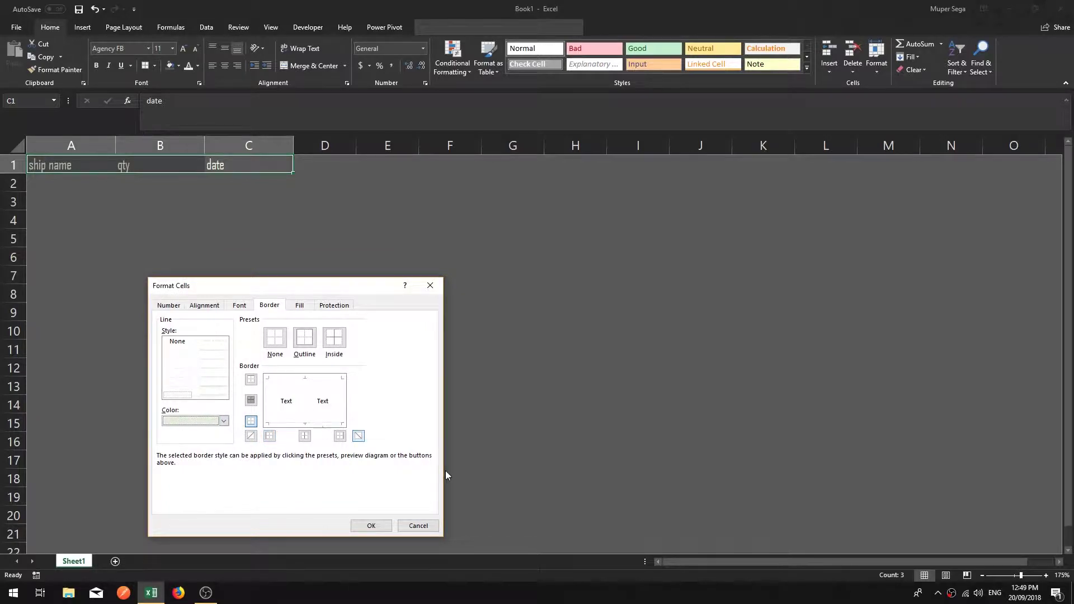
{"action": "left_click", "coordinate": [214, 386]}
{"action": "left_click", "coordinate": [322, 423]}
{"action": "left_click", "coordinate": [369, 526]}
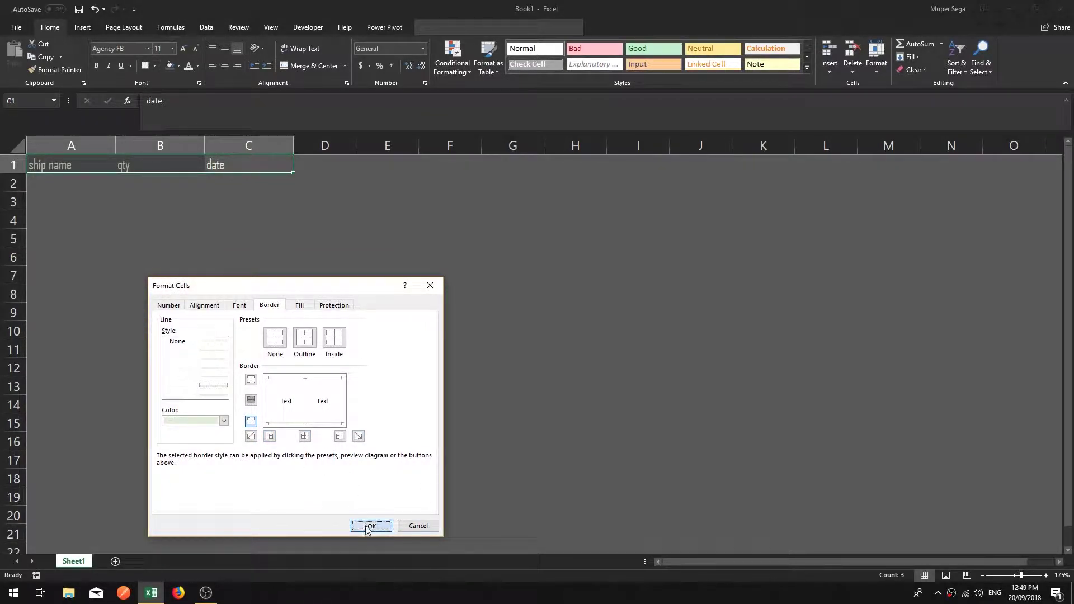
Step: Deselect and reselect the header row to check the green bottom border
{"action": "left_click", "coordinate": [370, 297]}
{"action": "left_click", "coordinate": [107, 335]}
{"action": "left_click_drag", "start_coordinate": [66, 165], "coordinate": [250, 170]}
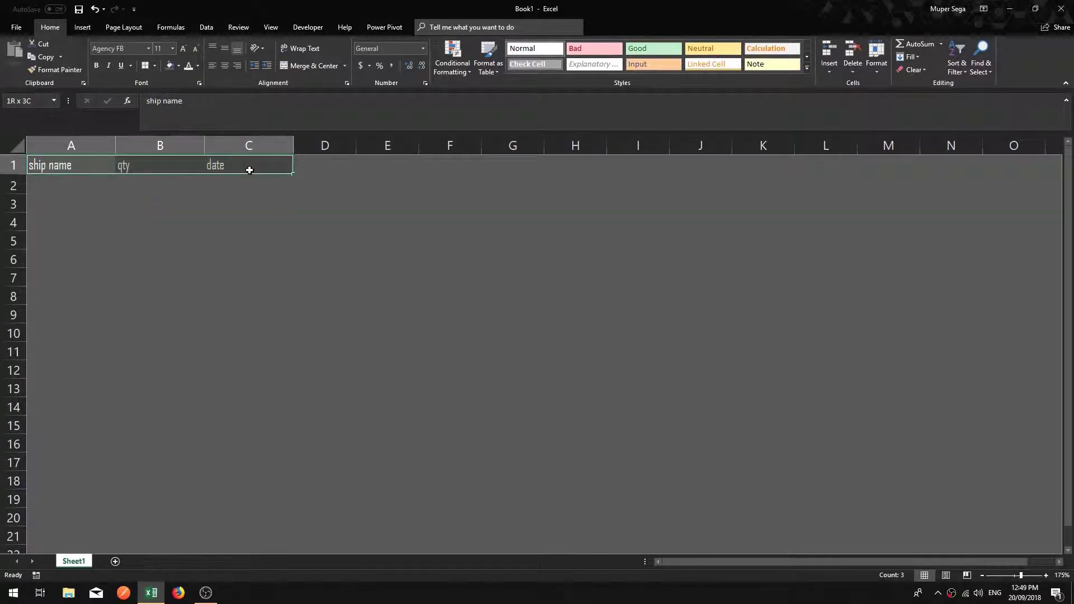
{"action": "left_click", "coordinate": [249, 241]}
Step: Enter the first ship row in A2:C2: rifter, quantity 4, date 2-Mar
{"action": "left_click", "coordinate": [59, 187]}
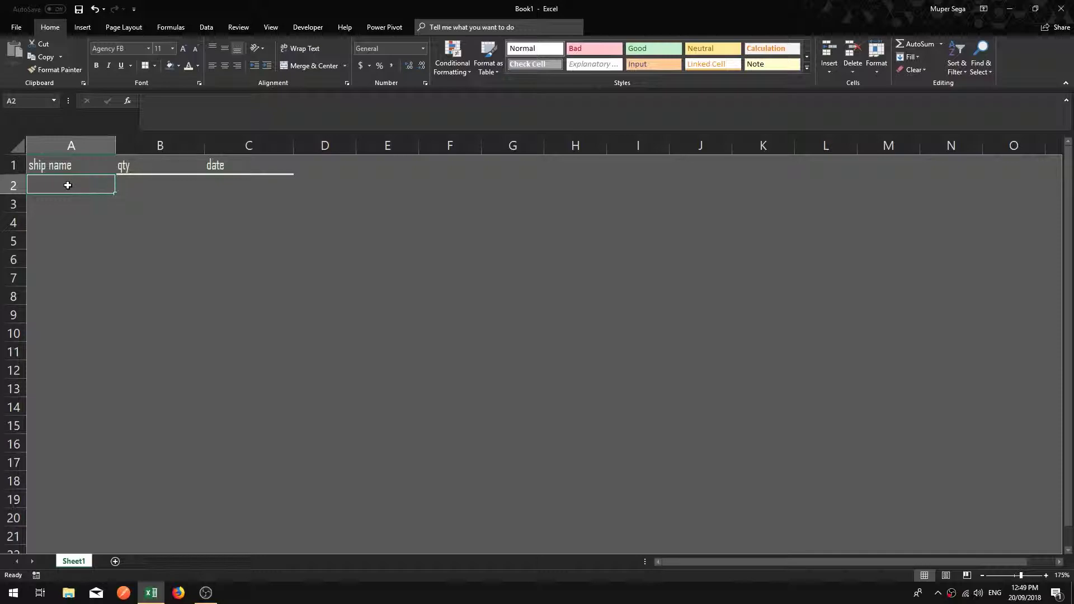
{"action": "type", "text": "rif"}
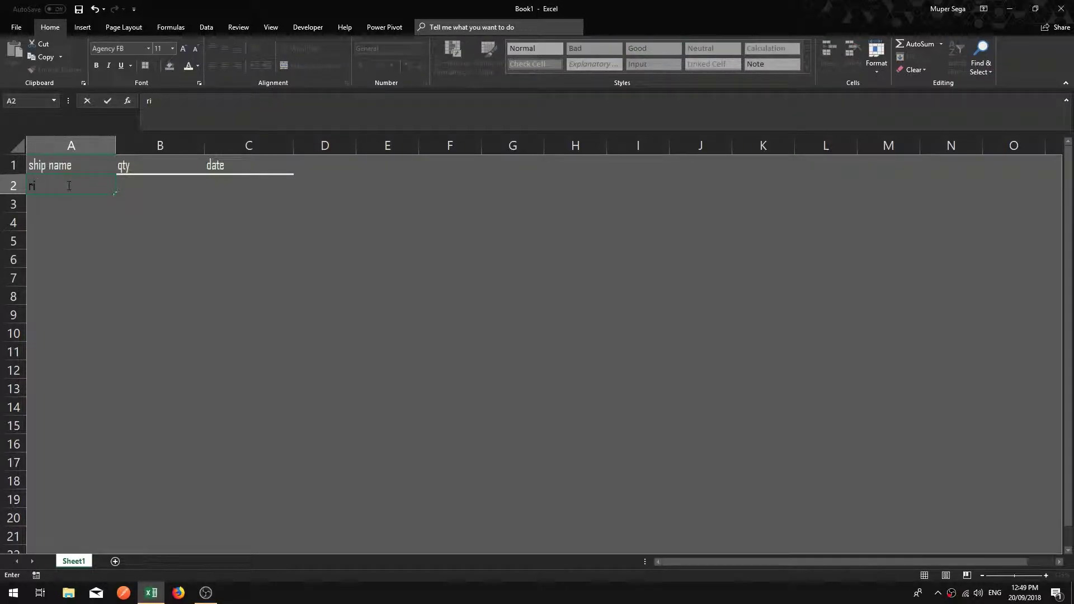
{"action": "key", "text": "BackSpace"}
{"action": "key", "text": "BackSpace"}
{"action": "left_click", "coordinate": [360, 241]}
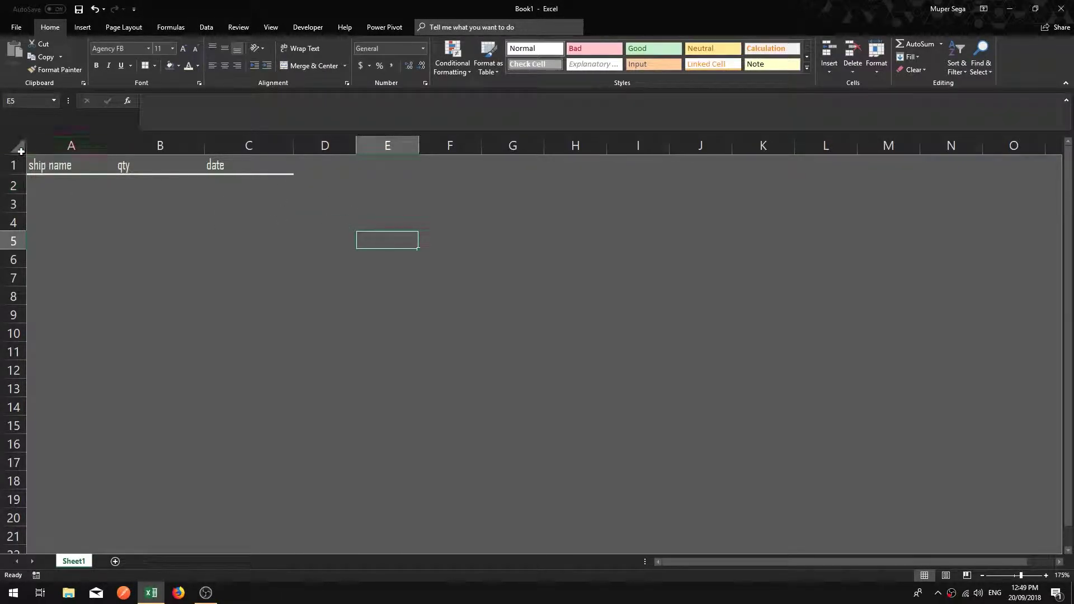
{"action": "left_click", "coordinate": [22, 151]}
{"action": "left_click", "coordinate": [162, 313]}
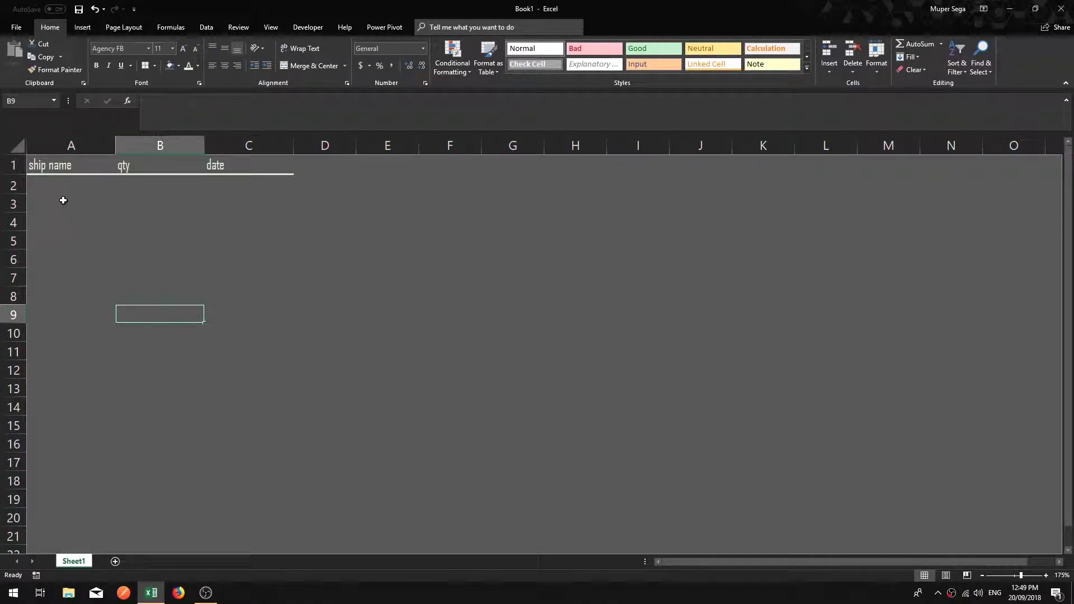
{"action": "left_click", "coordinate": [50, 185]}
{"action": "type", "text": "rif"}
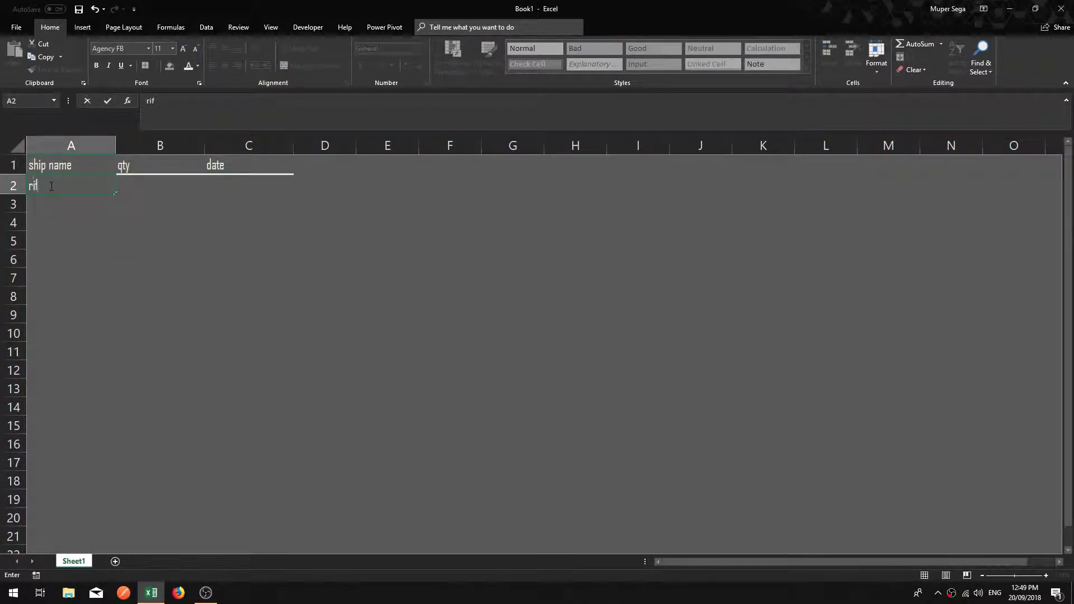
{"action": "type", "text": "ter"}
{"action": "key", "text": "Tab"}
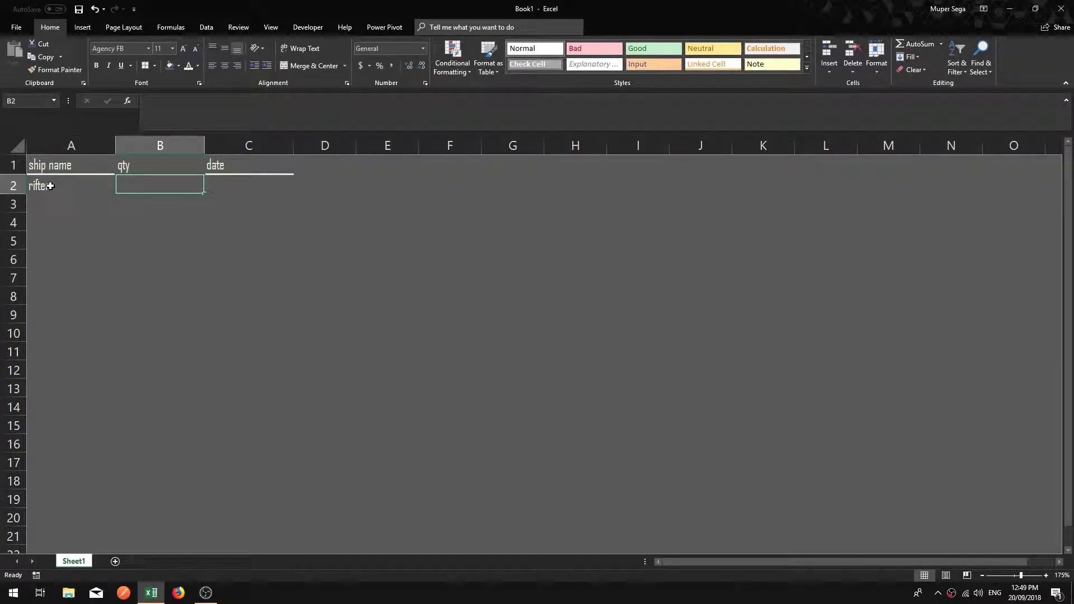
{"action": "type", "text": "4"}
{"action": "key", "text": "Tab"}
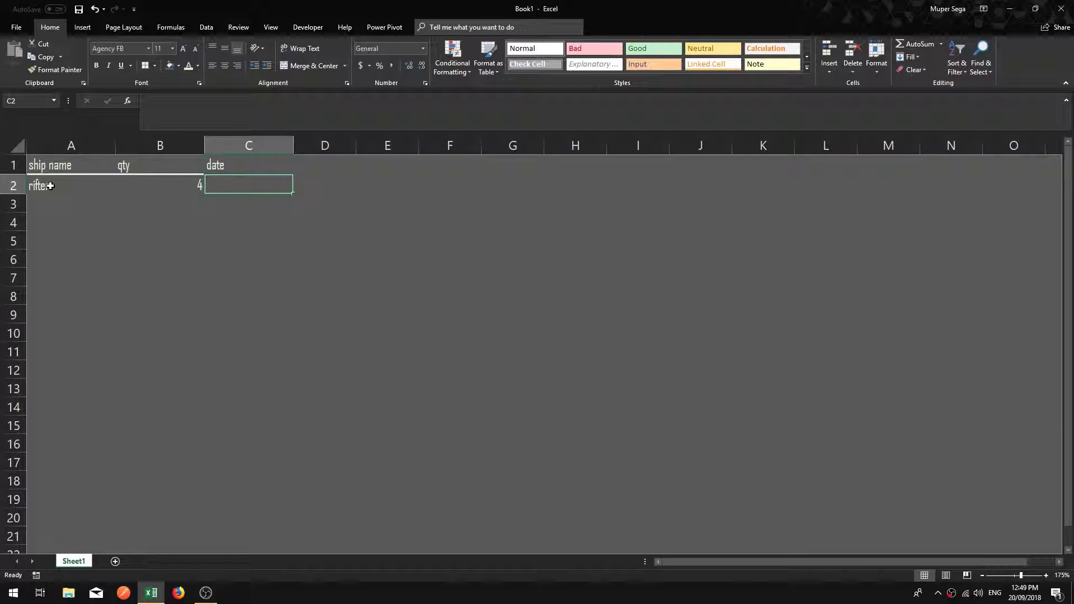
{"action": "type", "text": "2/3/"}
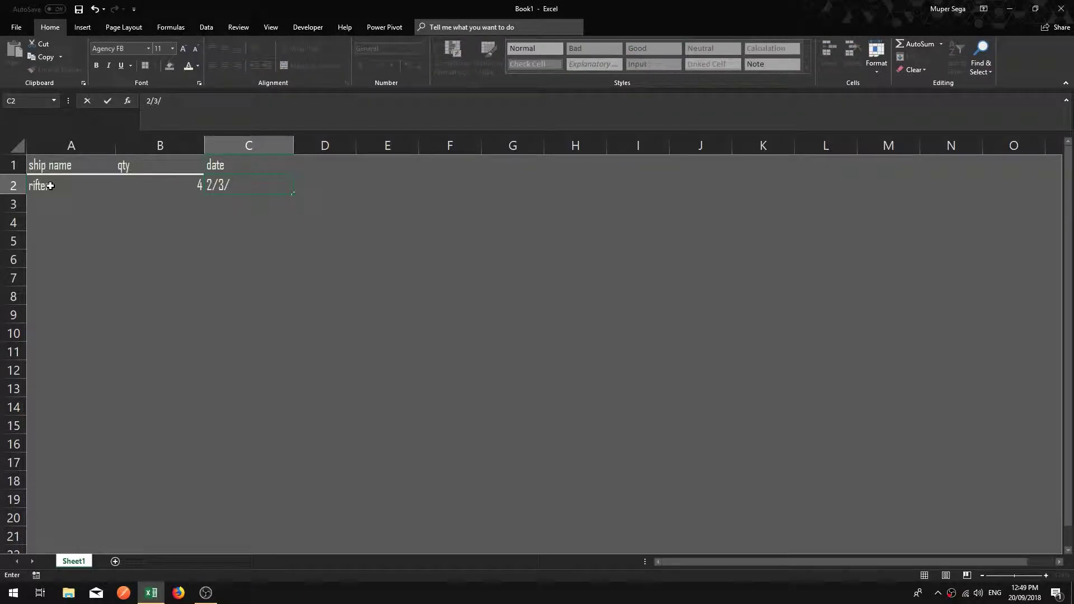
{"action": "key", "text": "BackSpace"}
{"action": "key", "text": "Return"}
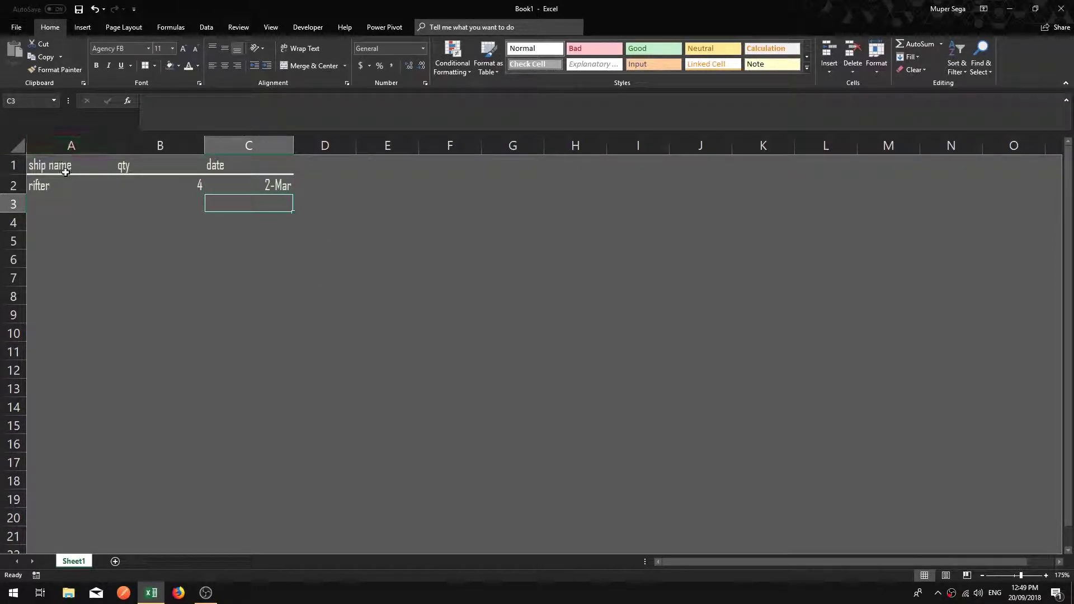
Step: Enter row 3: slasher, quantity 1, date 2-Mar
{"action": "left_click", "coordinate": [55, 201]}
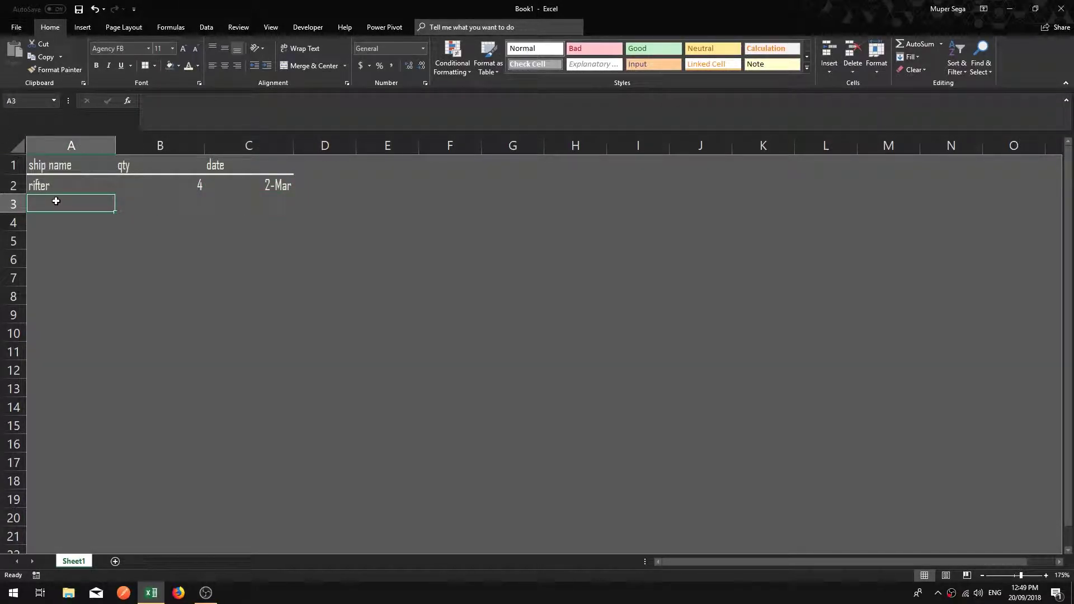
{"action": "type", "text": "slasher"}
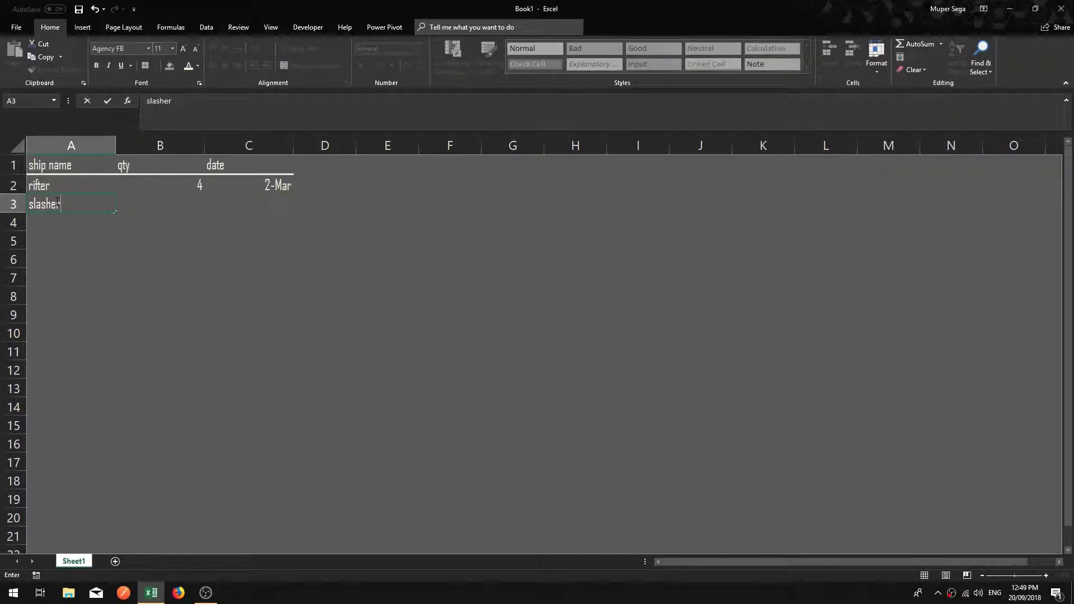
{"action": "key", "text": "Tab"}
{"action": "type", "text": "1"}
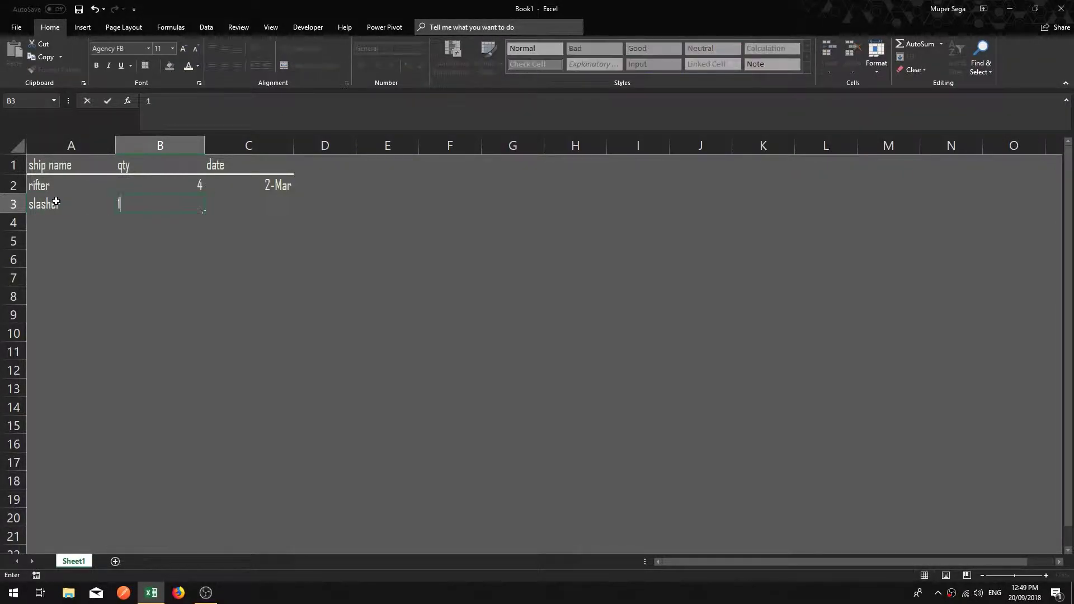
{"action": "key", "text": "Return"}
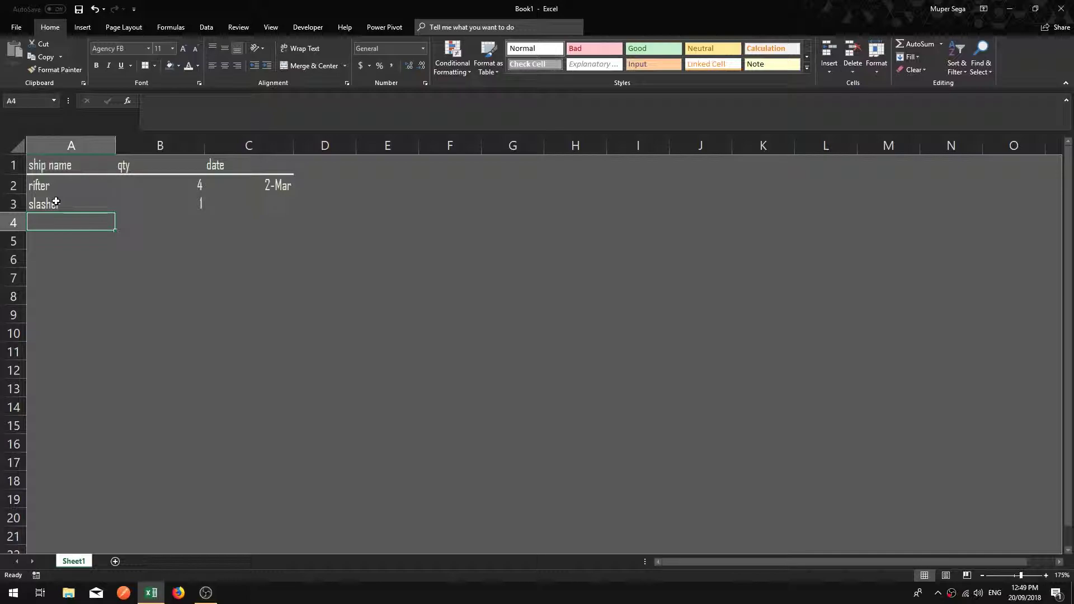
{"action": "key", "text": "Up"}
{"action": "key", "text": "Right"}
{"action": "key", "text": "Right"}
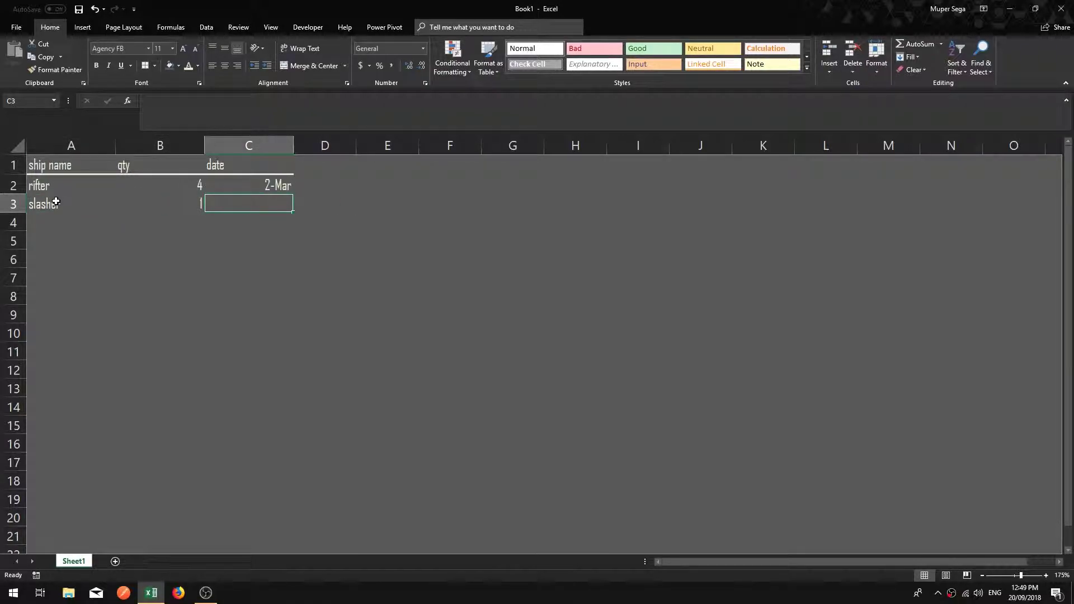
{"action": "type", "text": "2/3"}
{"action": "key", "text": "Return"}
Step: Enter row 4: punisher, quantity 10, date 3-Mar
{"action": "key", "text": "Left"}
{"action": "key", "text": "Left"}
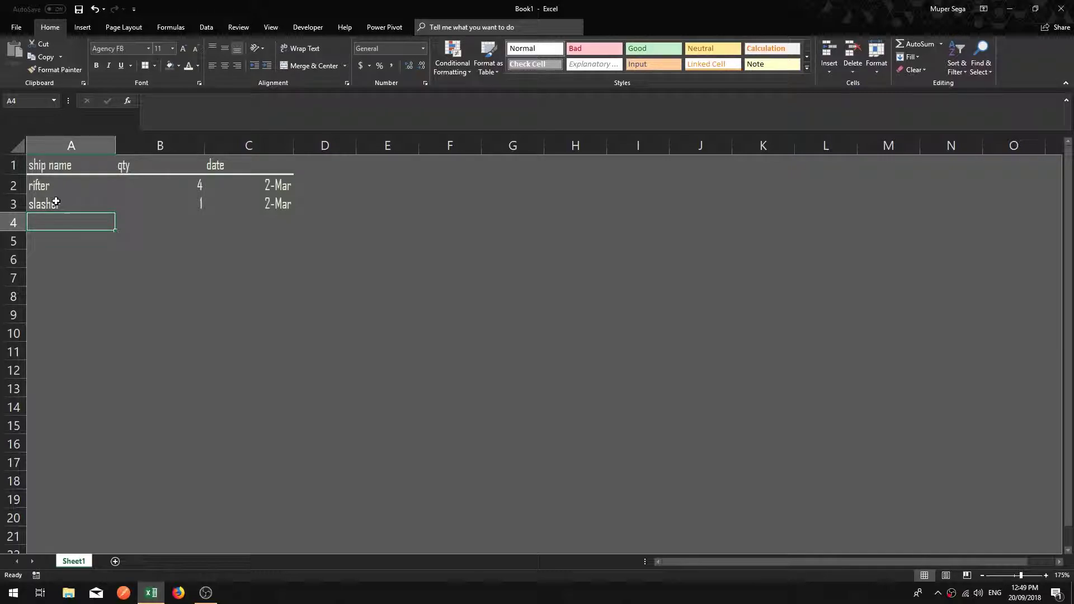
{"action": "type", "text": "punisher"}
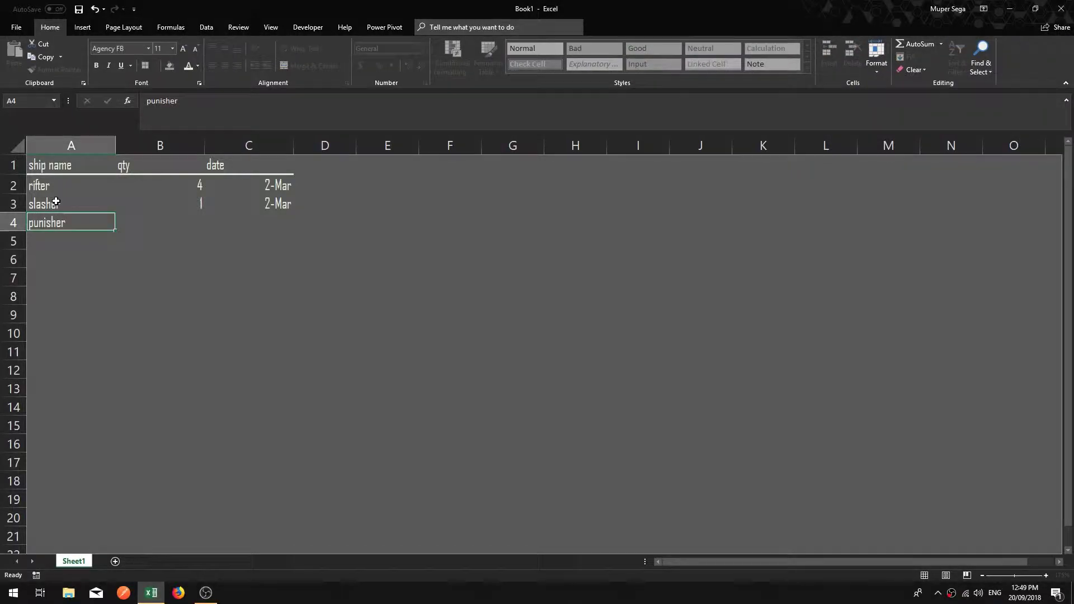
{"action": "key", "text": "Tab"}
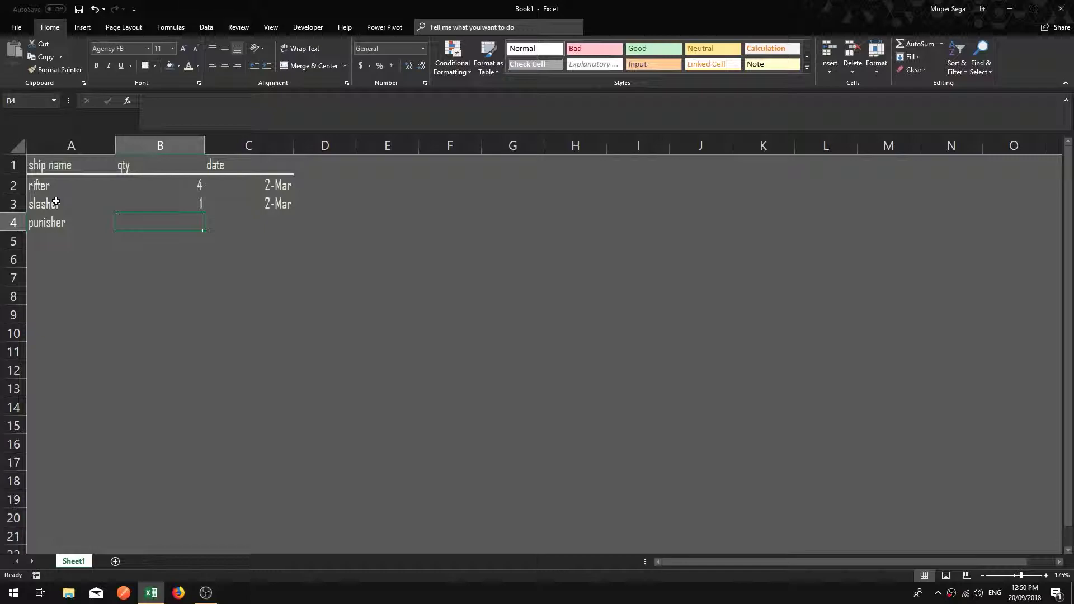
{"action": "type", "text": "10"}
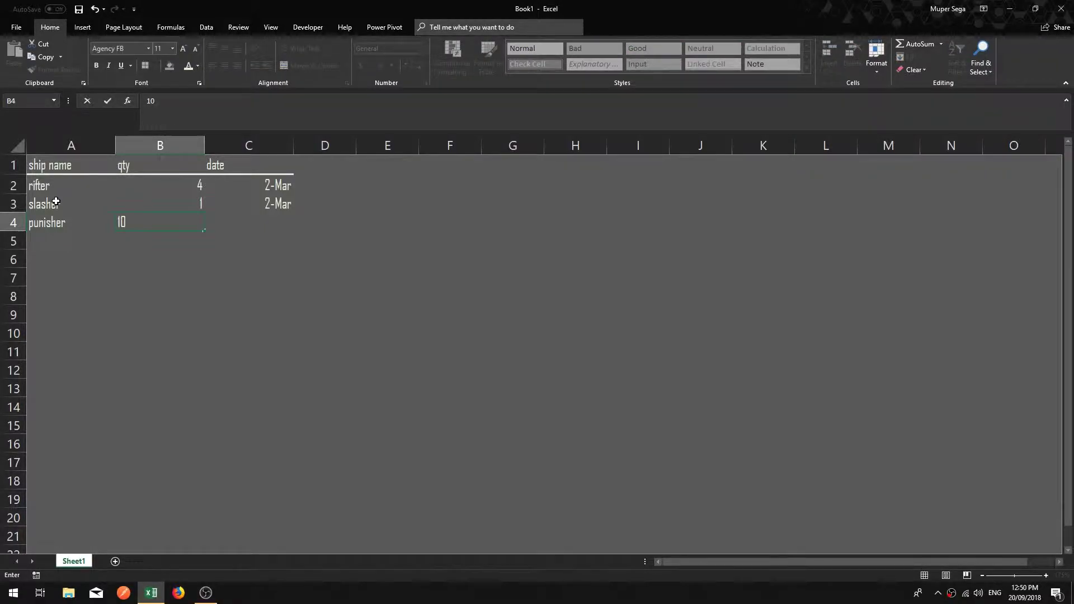
{"action": "key", "text": "Tab"}
{"action": "type", "text": "3/"}
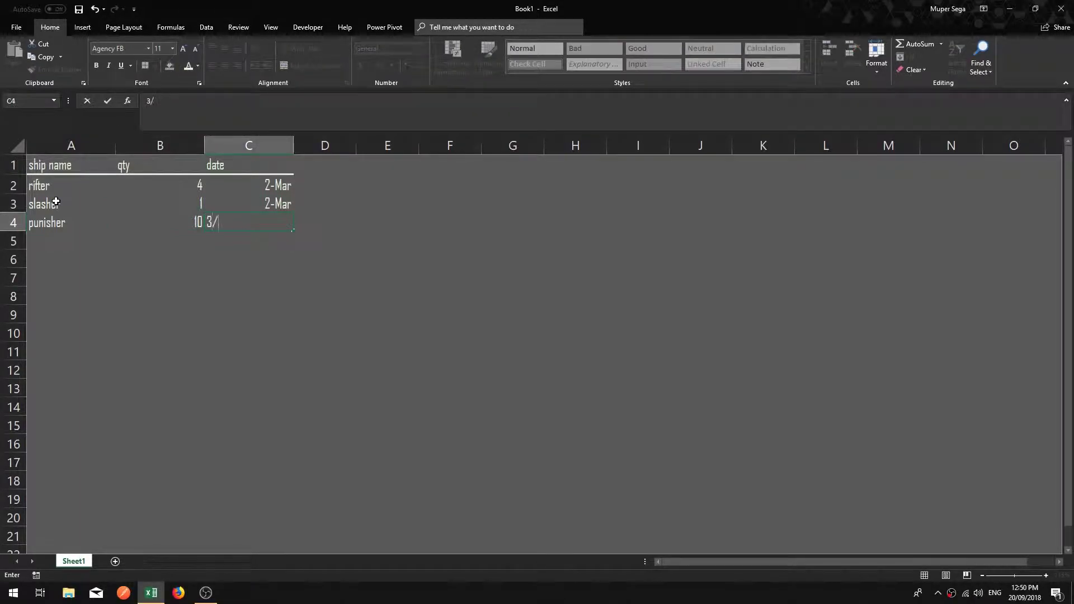
{"action": "type", "text": "3"}
{"action": "key", "text": "Return"}
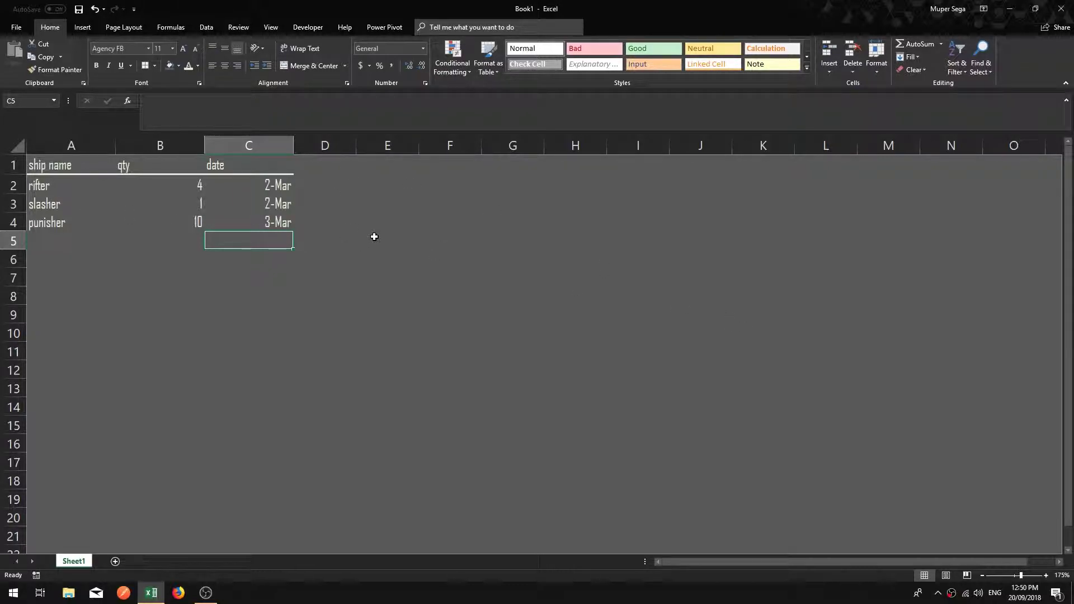
{"action": "left_click", "coordinate": [388, 226]}
Step: Type rifter, slasher, punisher, executioner and magnate down cells E2 to E6
{"action": "left_click", "coordinate": [384, 161]}
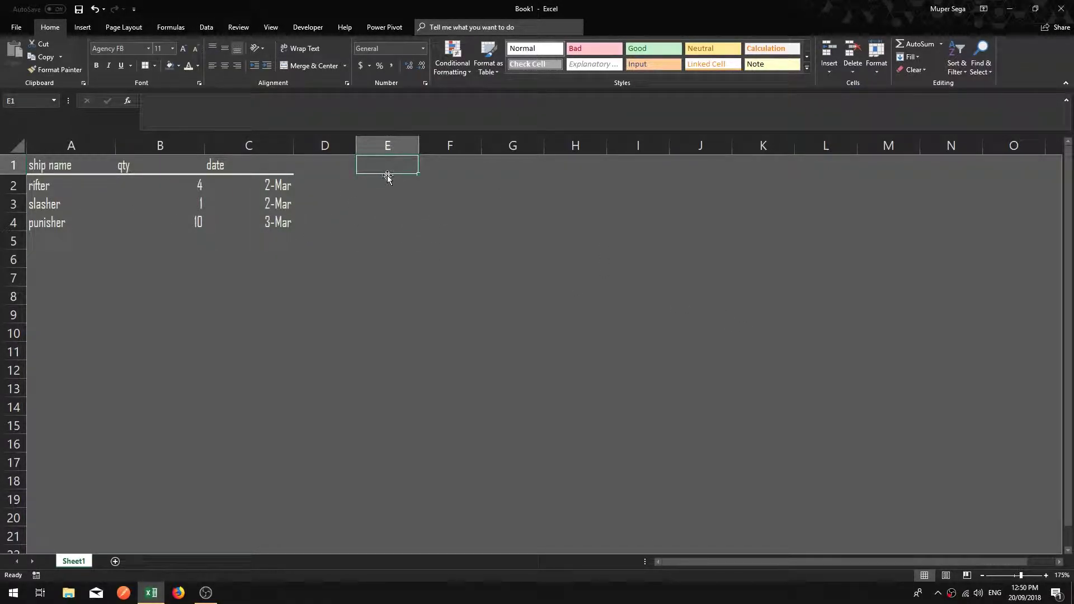
{"action": "left_click", "coordinate": [383, 183]}
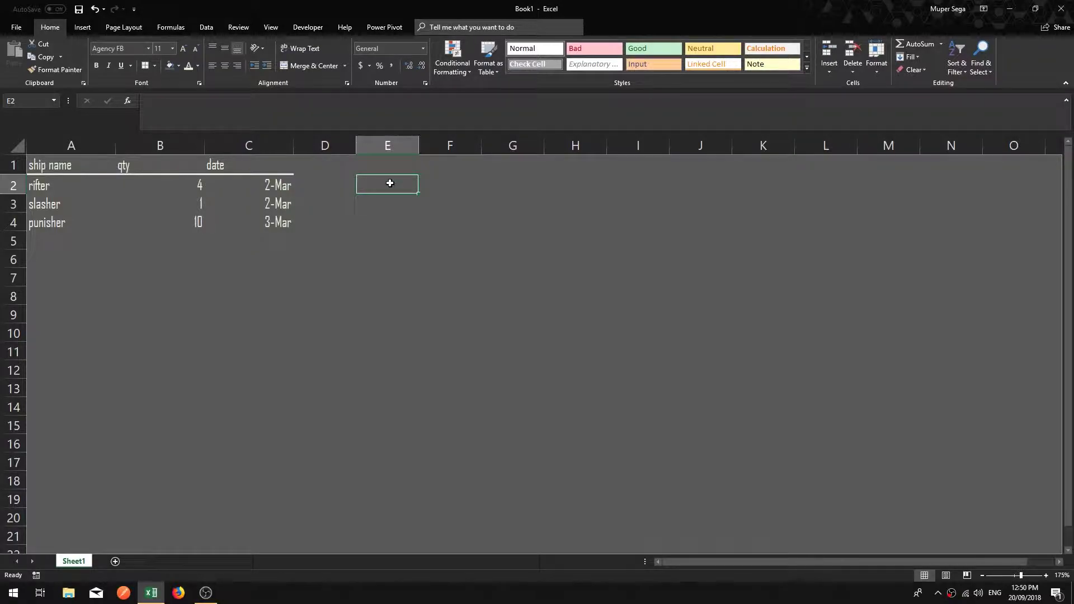
{"action": "type", "text": "rifter"}
{"action": "key", "text": "Return"}
{"action": "type", "text": "s"}
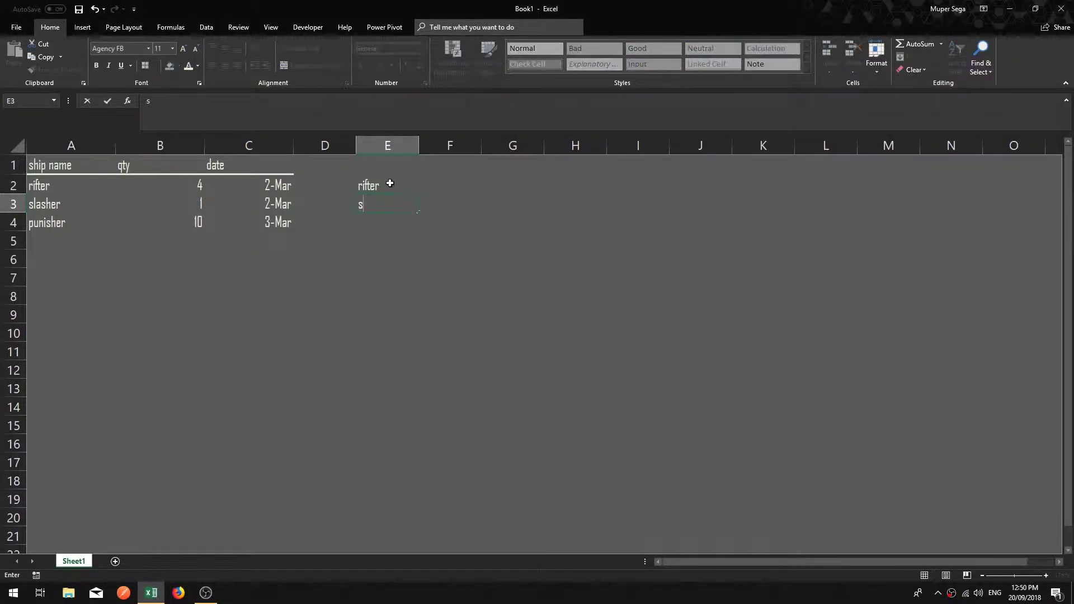
{"action": "type", "text": "lasher"}
{"action": "key", "text": "Return"}
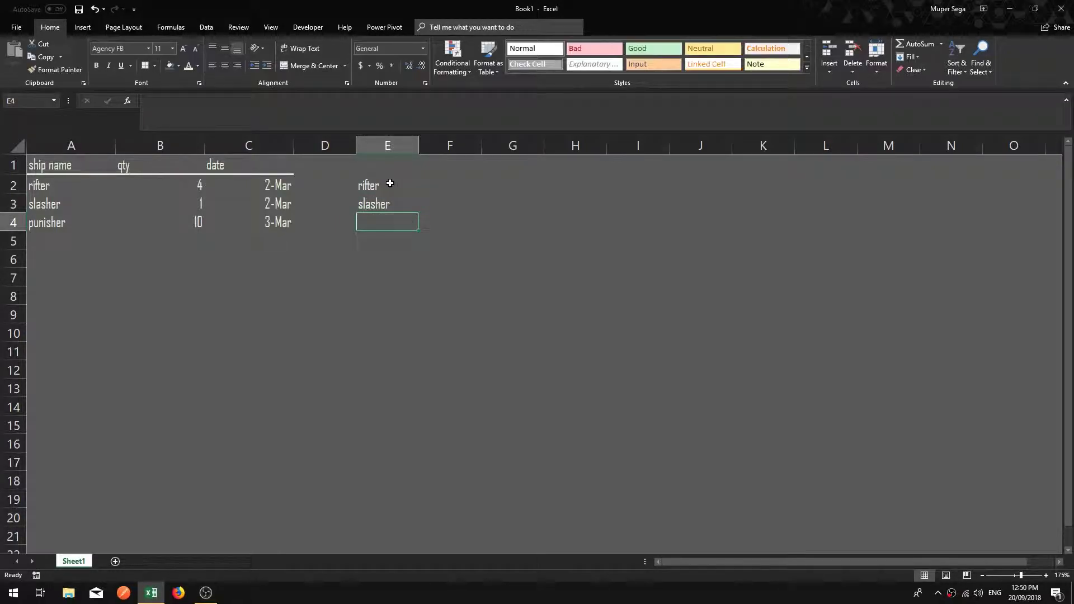
{"action": "type", "text": "punis"}
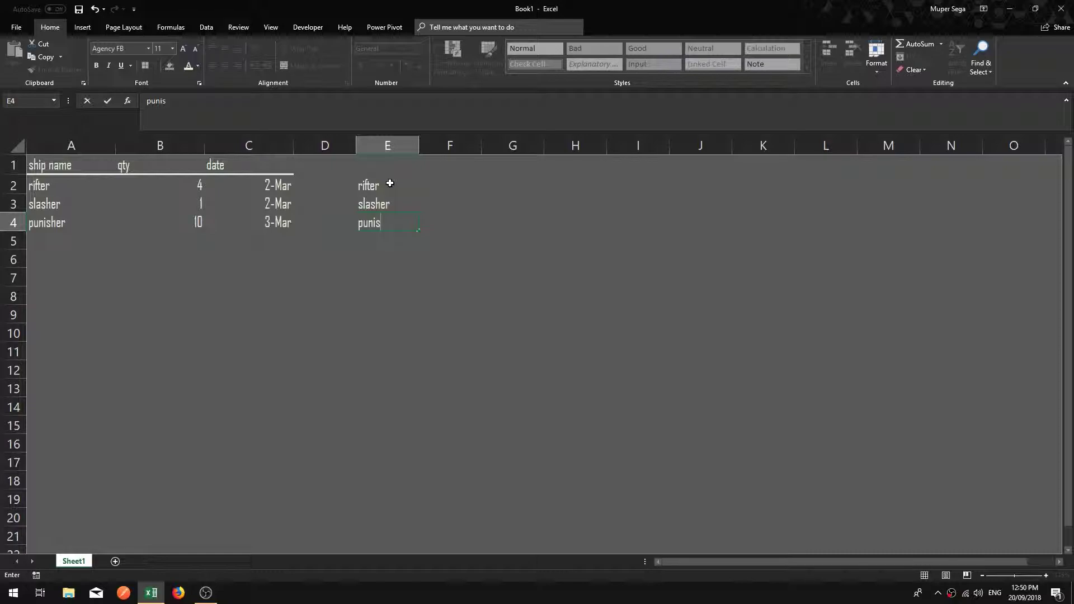
{"action": "type", "text": "her"}
{"action": "key", "text": "Return"}
{"action": "type", "text": "exec"}
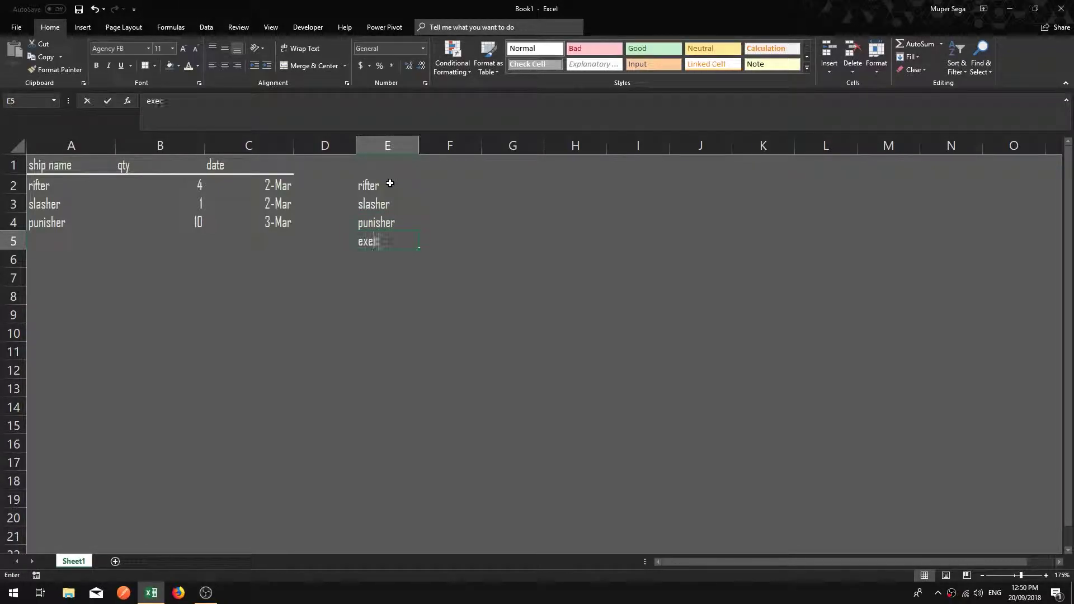
{"action": "type", "text": "utioner"}
{"action": "key", "text": "Return"}
{"action": "type", "text": "ma"}
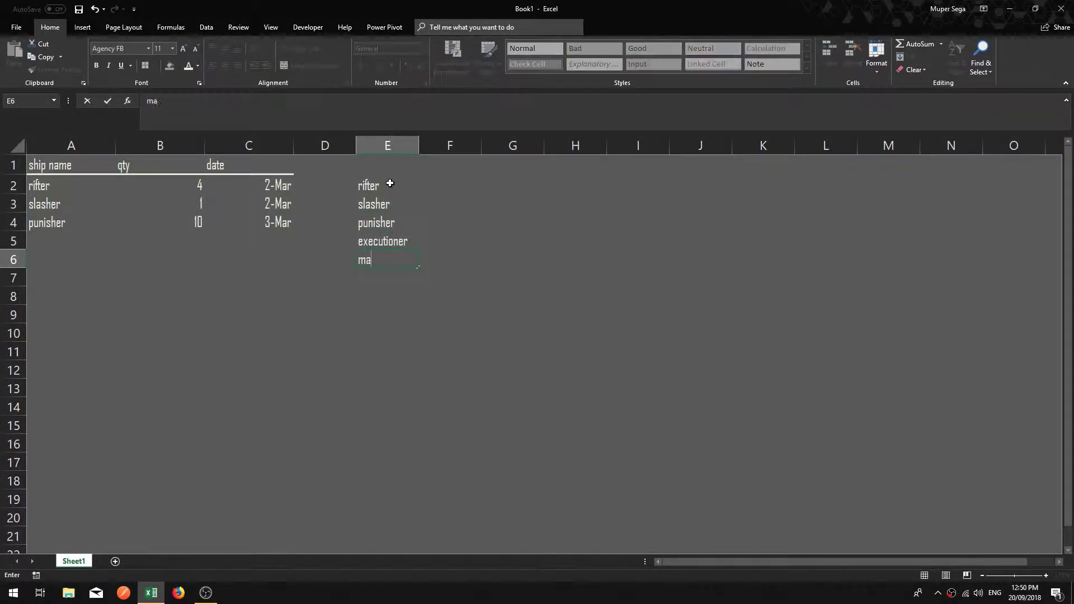
{"action": "type", "text": "gnate"}
{"action": "key", "text": "Return"}
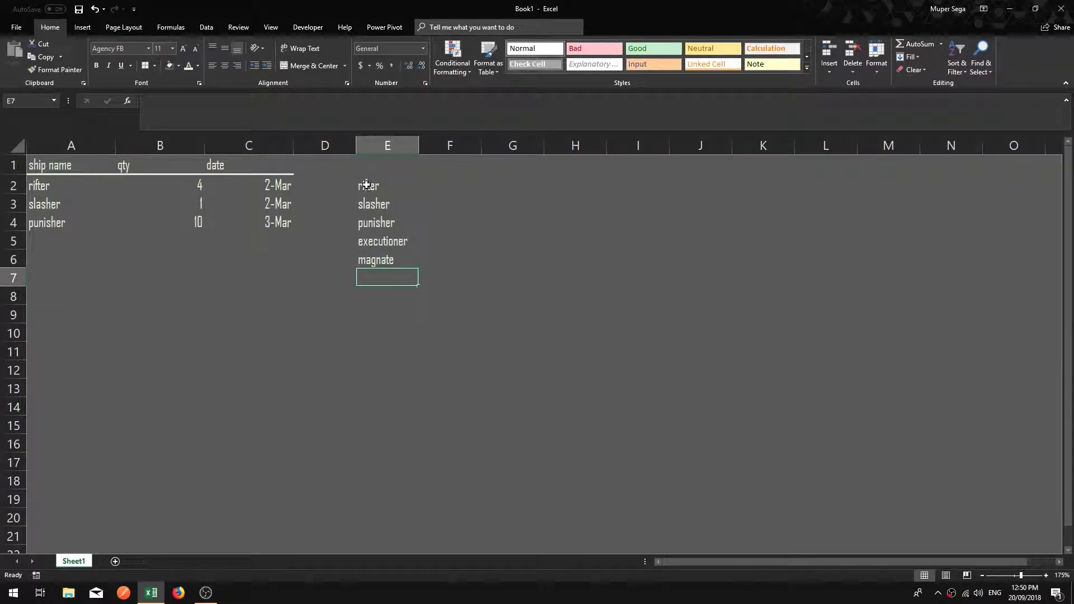
{"action": "left_click", "coordinate": [367, 184]}
{"action": "left_click", "coordinate": [458, 181]}
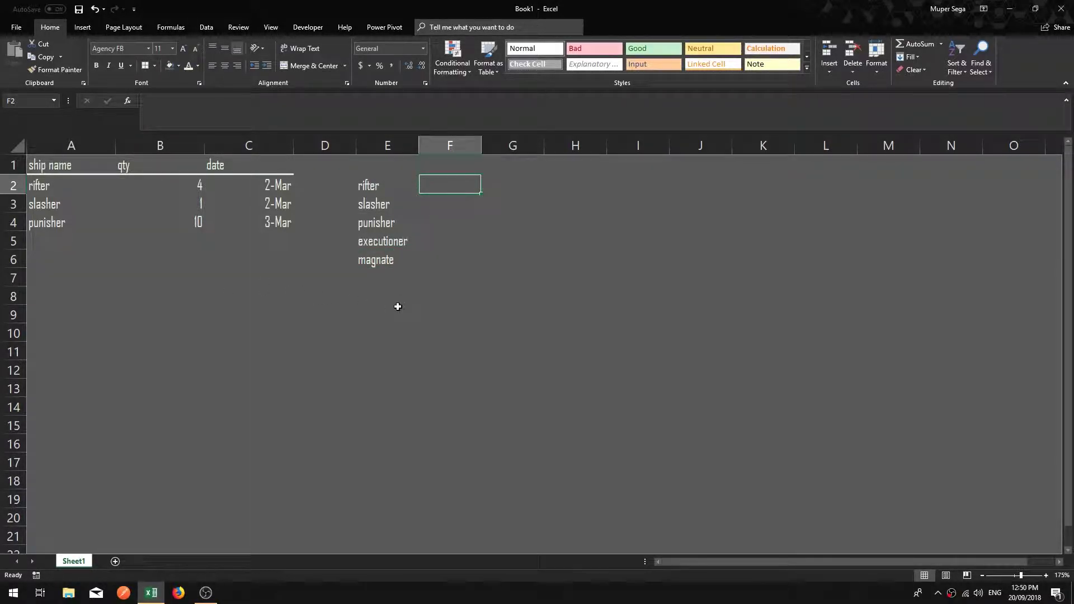